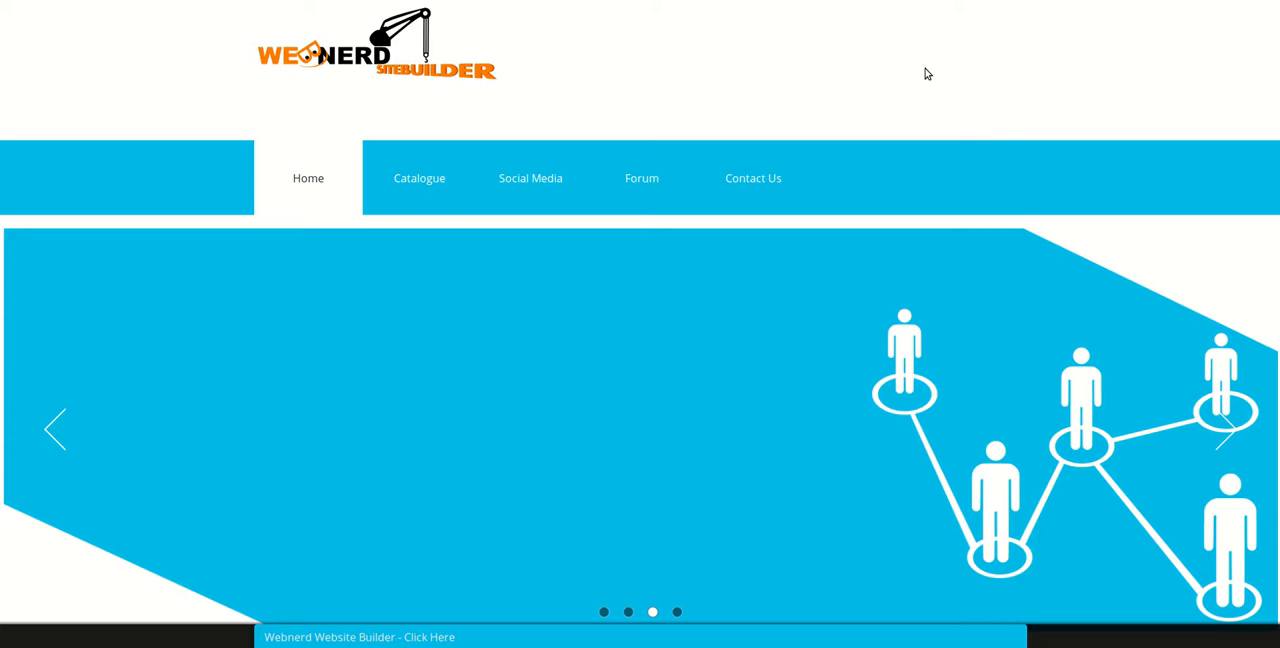
{"action": "scroll", "coordinate": [604, 518], "scroll_direction": "down", "scroll_amount": 2}
{"action": "scroll", "coordinate": [601, 511], "scroll_direction": "up", "scroll_amount": 2}
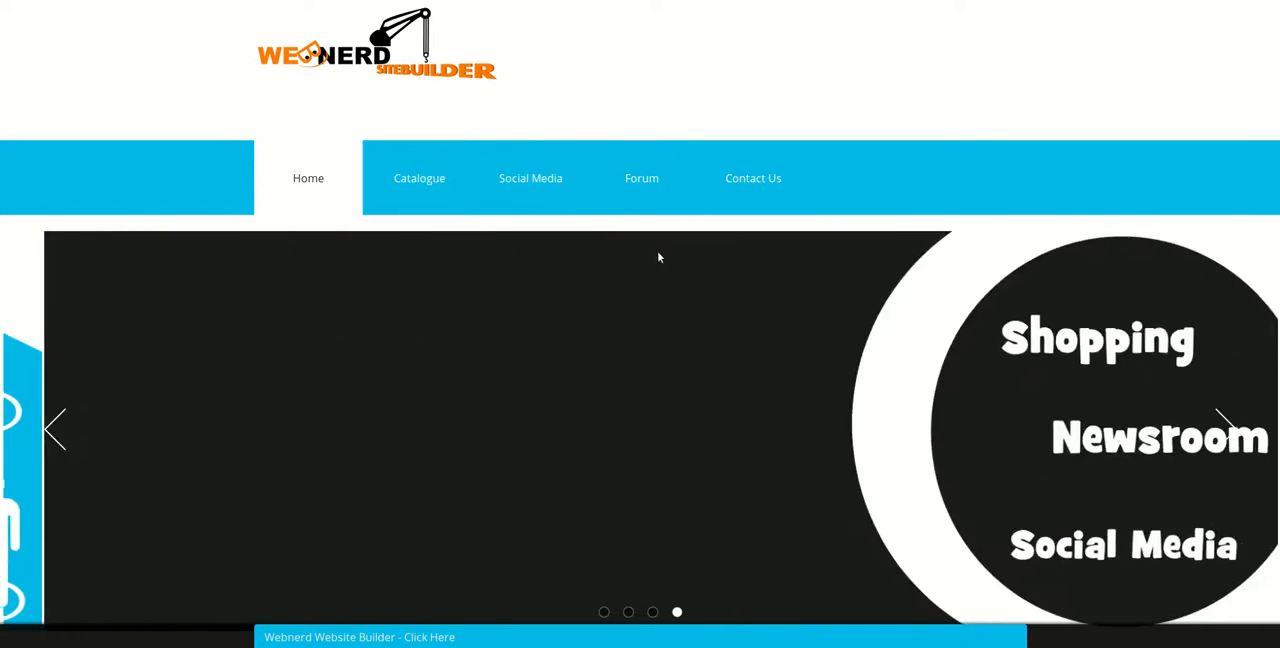
{"action": "scroll", "coordinate": [746, 420], "scroll_direction": "down", "scroll_amount": 2}
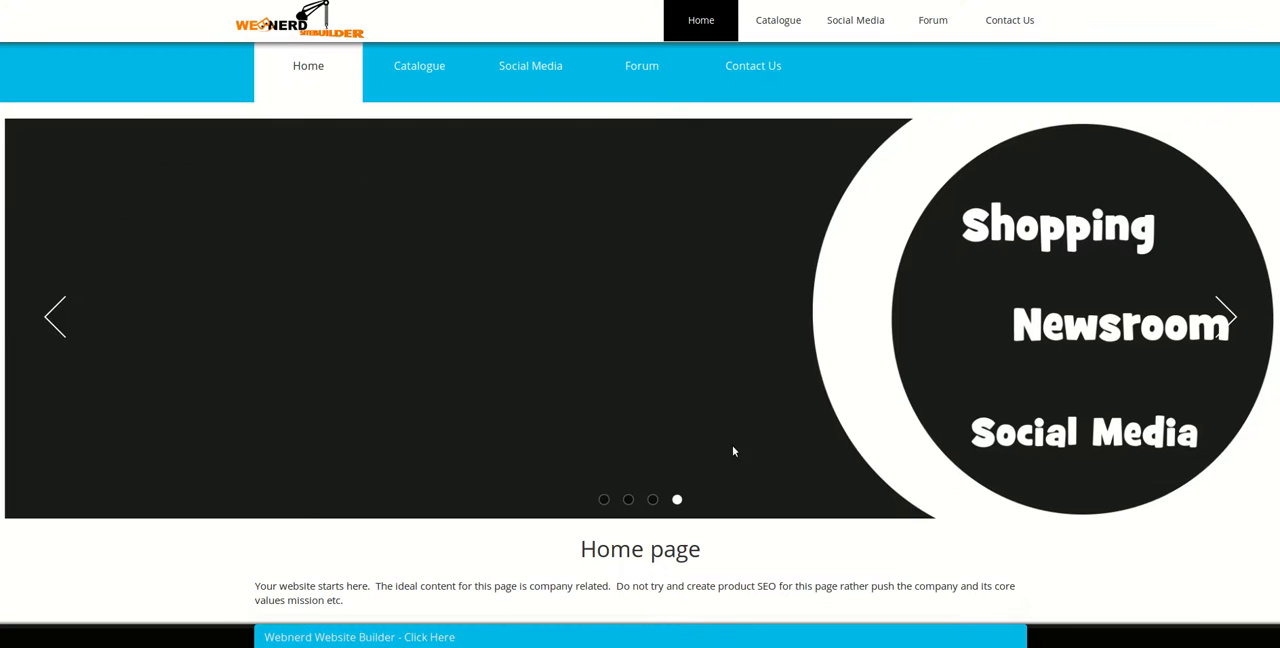
{"action": "scroll", "coordinate": [647, 469], "scroll_direction": "up", "scroll_amount": 2}
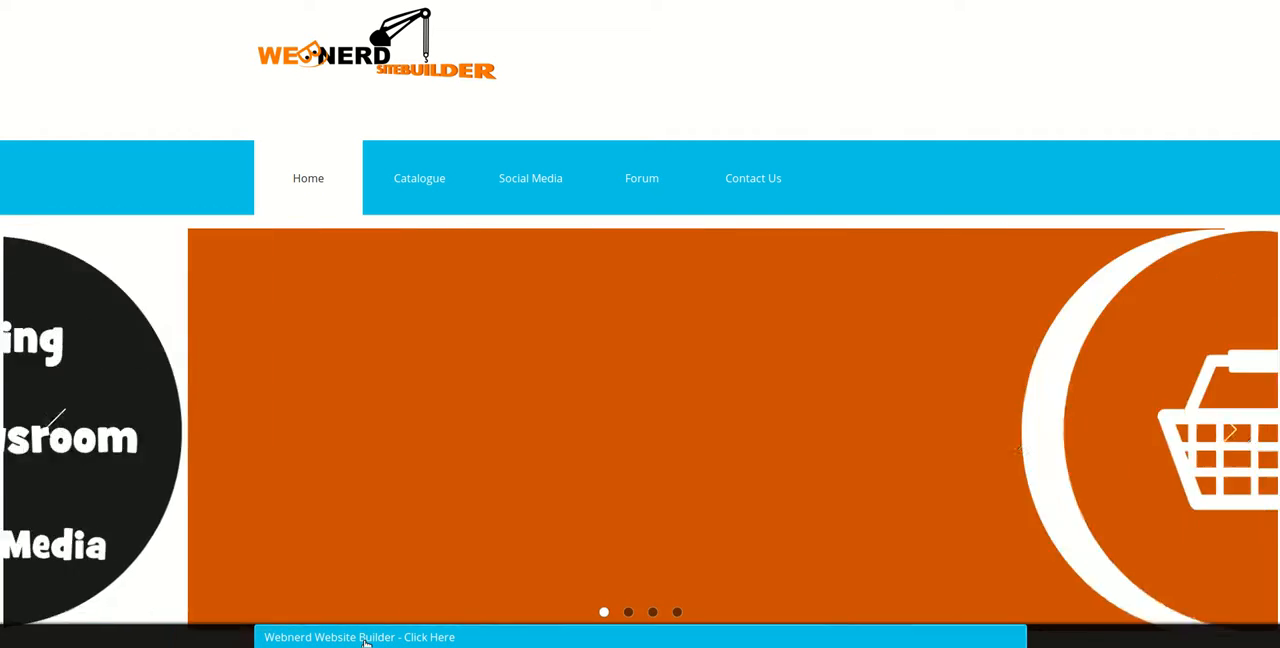
- Open the Webnerd Website Builder form and enter Mister Gadget as the company name
{"action": "left_click", "coordinate": [366, 637]}
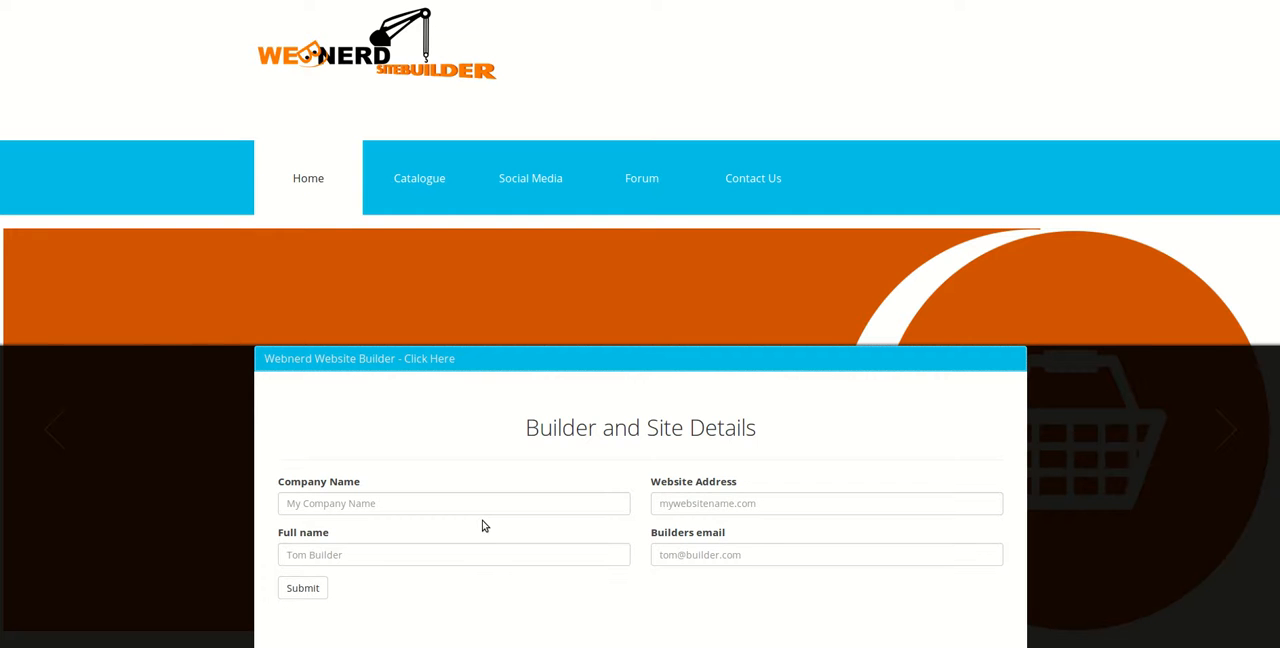
{"action": "left_click", "coordinate": [297, 506]}
{"action": "type", "text": "m"}
{"action": "key", "text": "BackSpace"}
{"action": "type", "text": "Mi"}
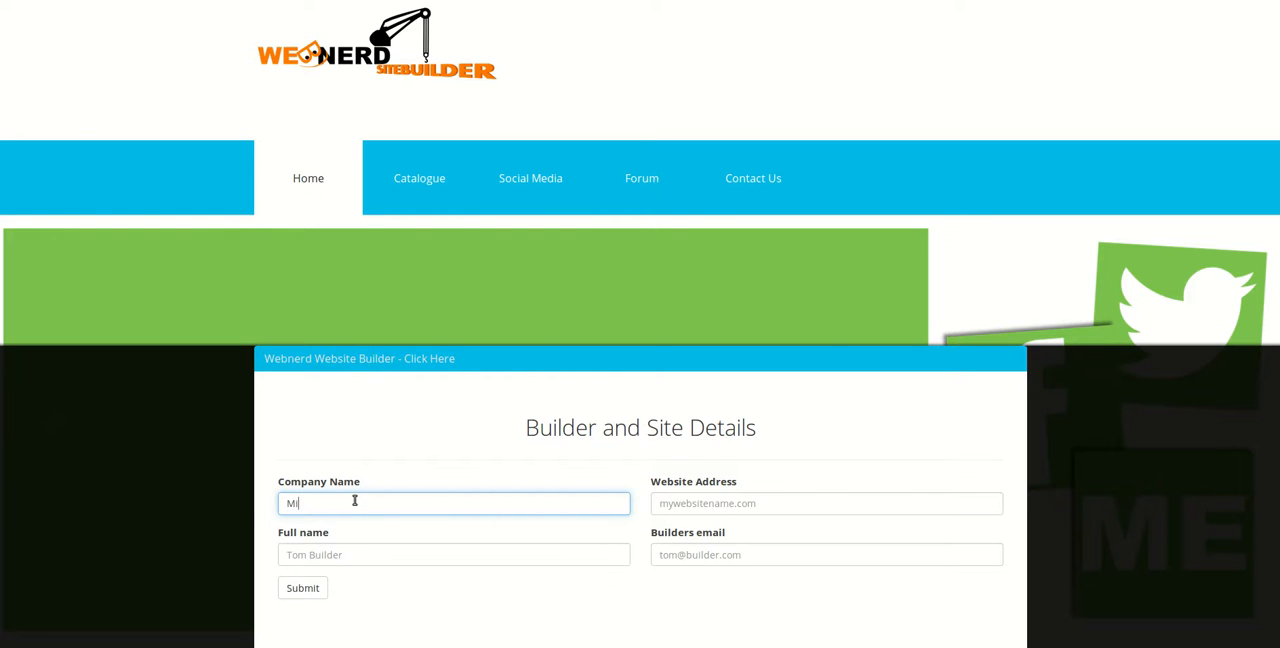
{"action": "type", "text": "ster Gafget"}
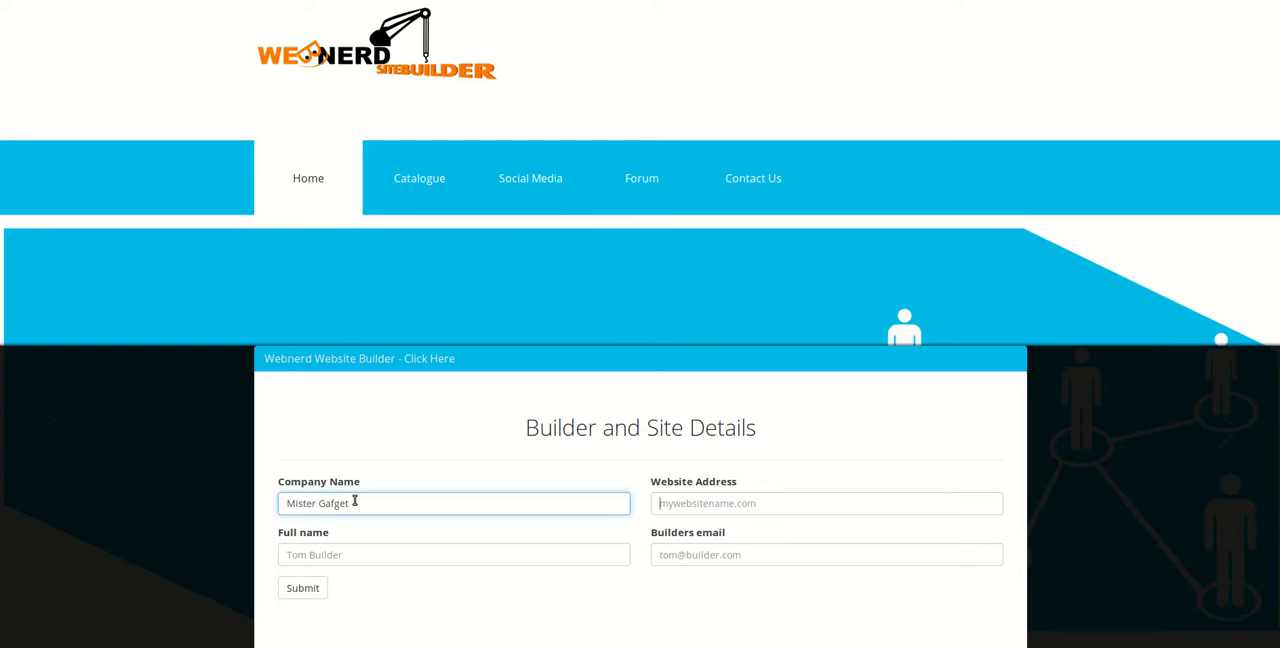
{"action": "key", "text": "Tab"}
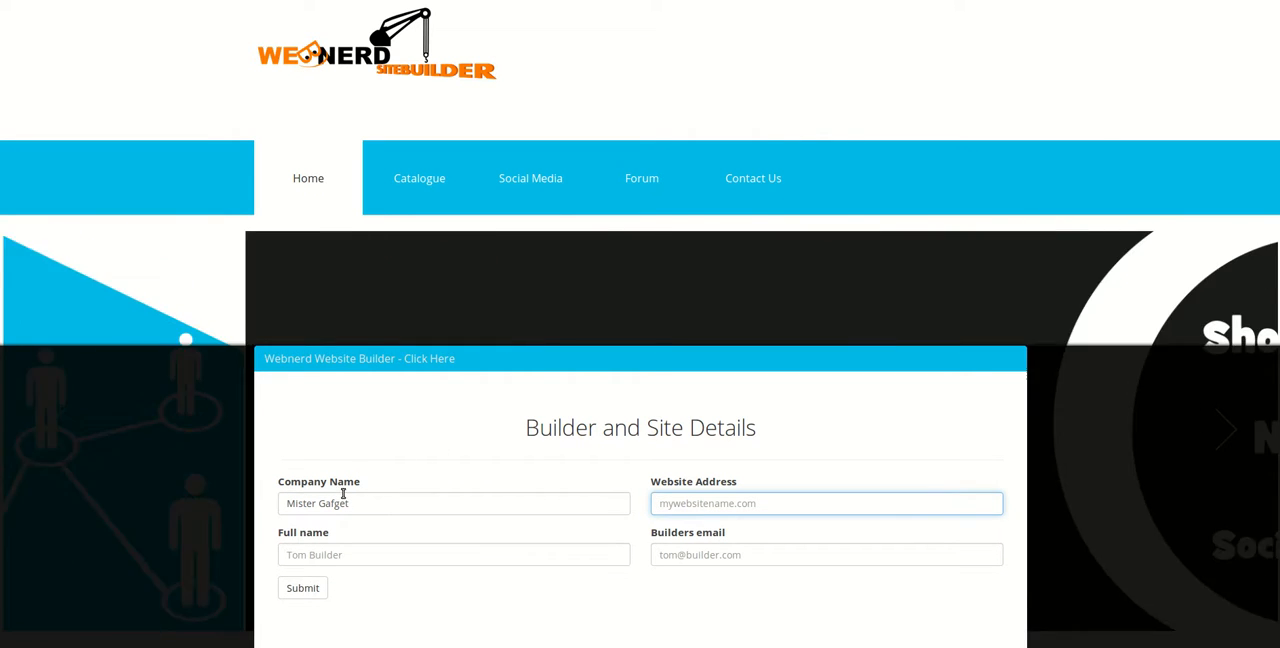
{"action": "left_click", "coordinate": [331, 504]}
{"action": "key", "text": "Delete"}
{"action": "type", "text": "d"}
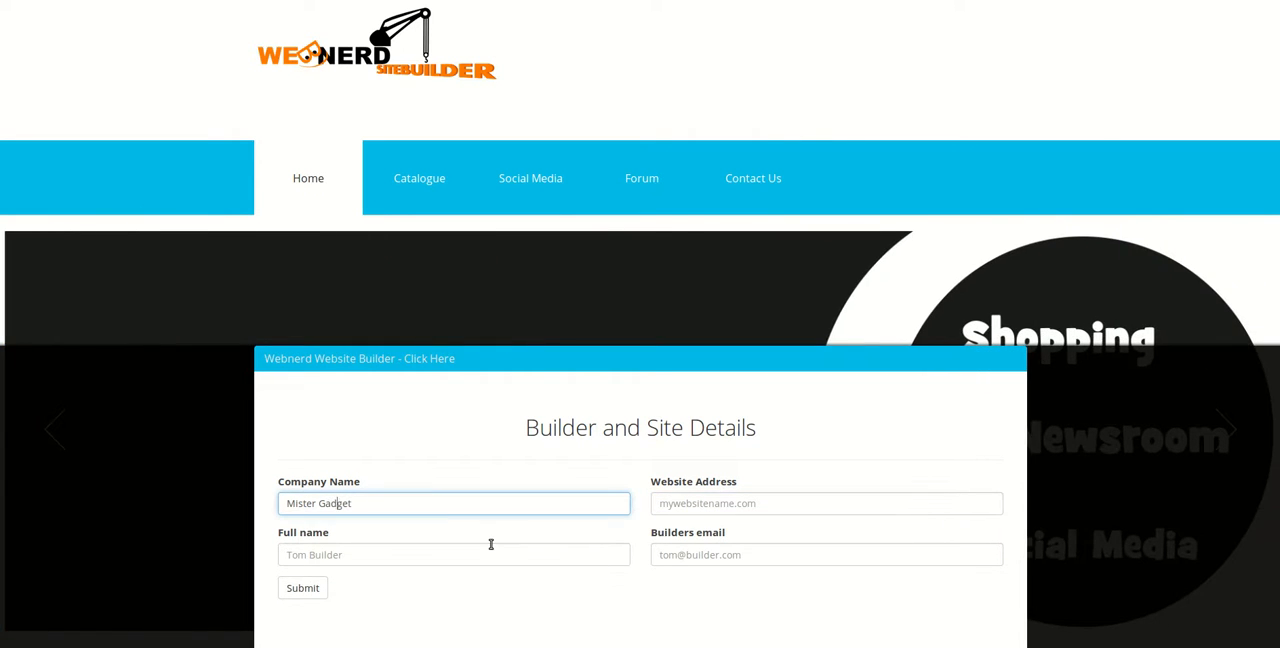
- Set the website address to mistergadget23.com in the builder and site details
{"action": "left_click", "coordinate": [655, 510]}
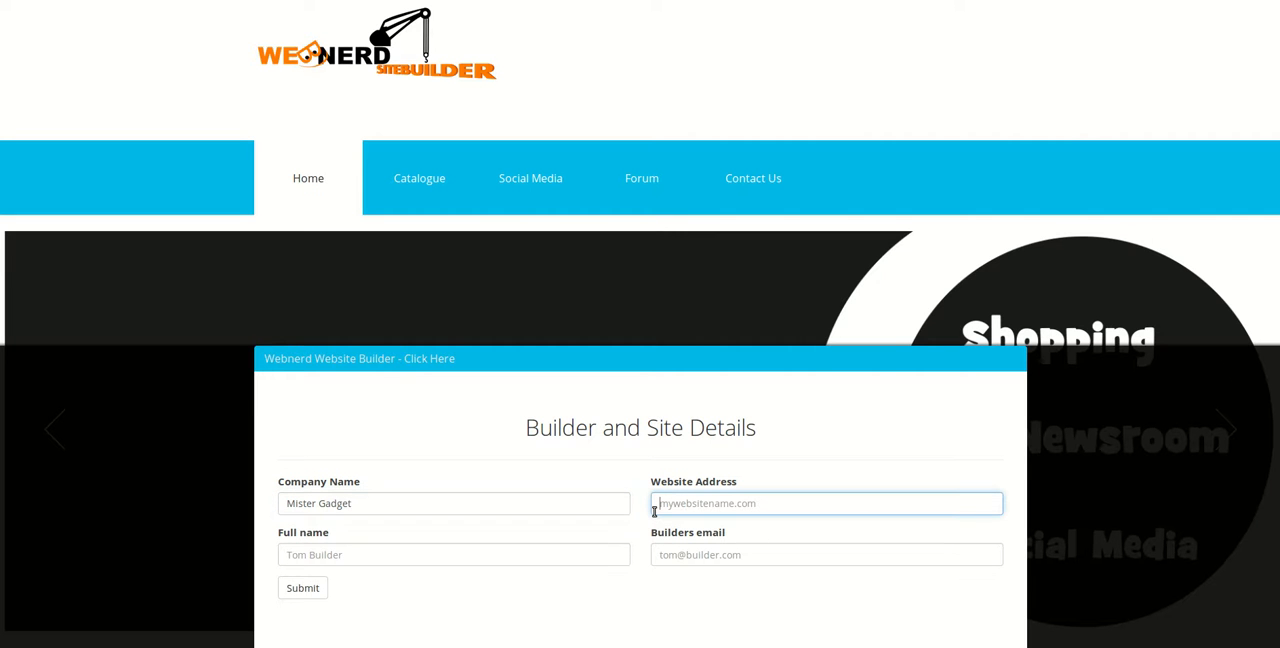
{"action": "type", "text": "mistergad"}
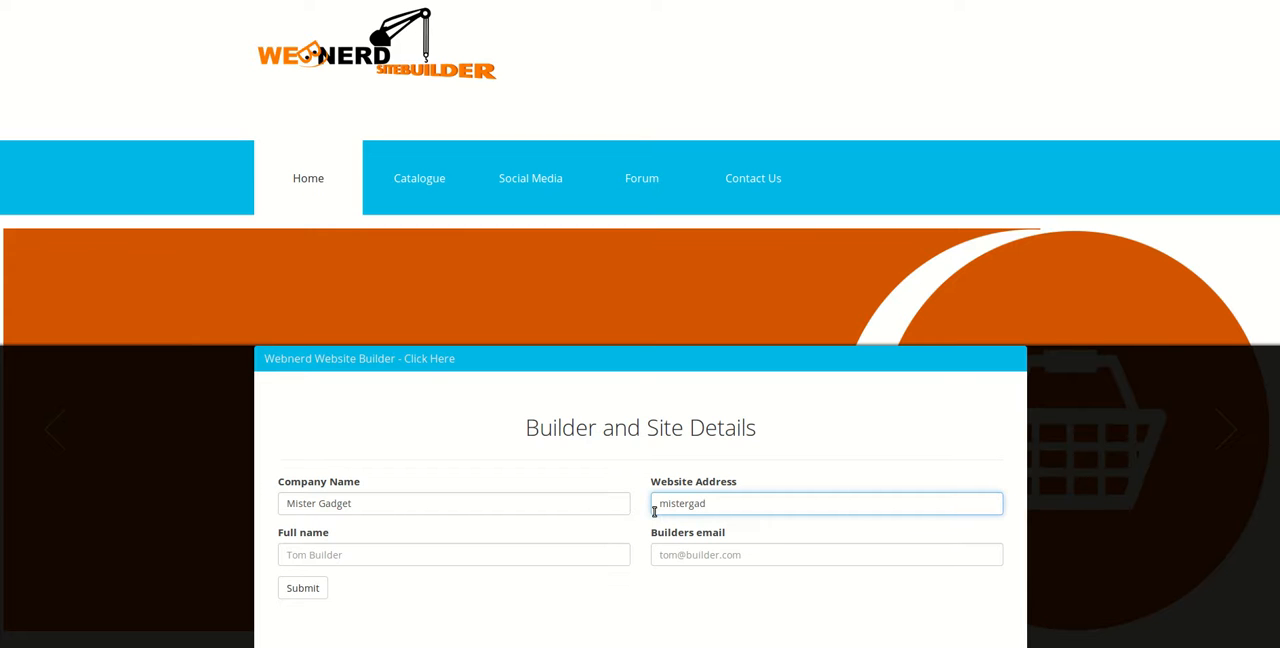
{"action": "type", "text": "get2"}
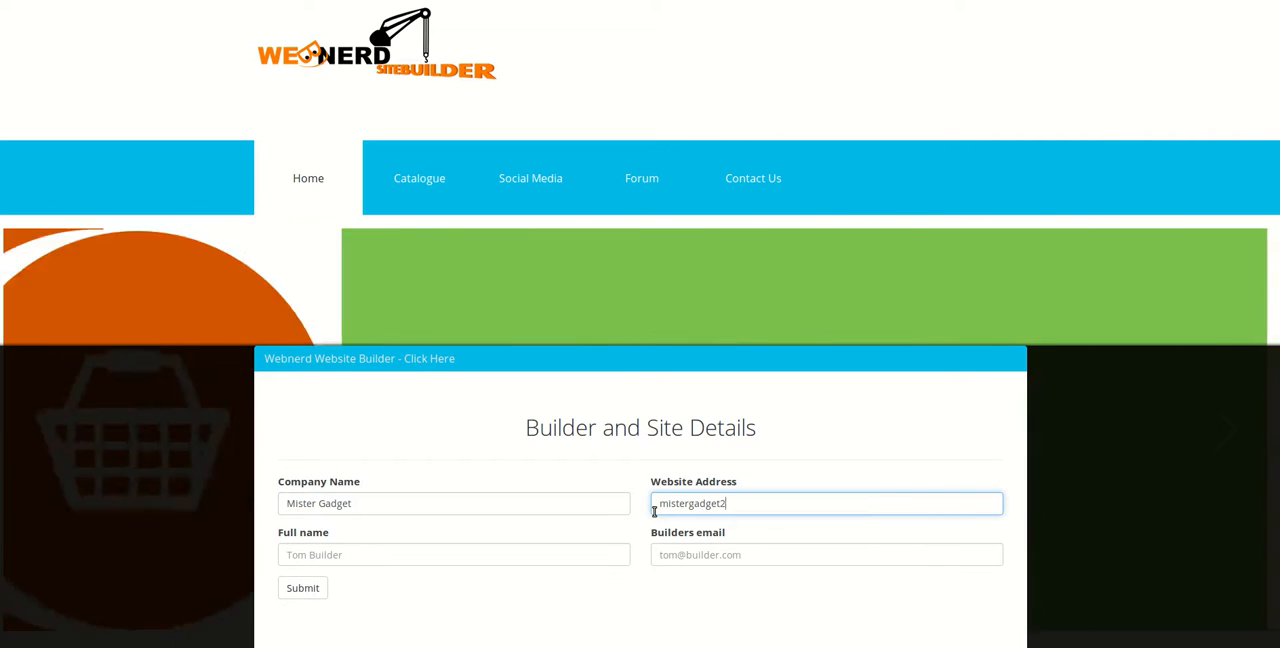
{"action": "type", "text": "3.com"}
- Fill in the builder's full name and email, and submit the builder and site details
{"action": "left_click", "coordinate": [303, 557]}
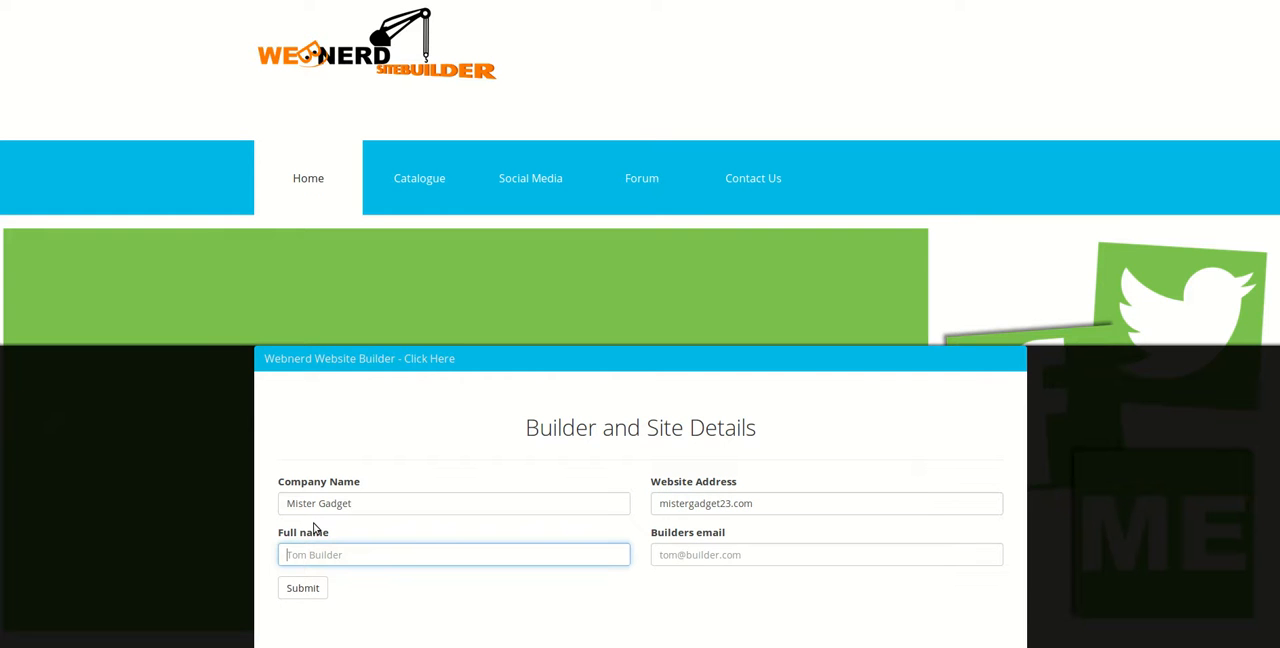
{"action": "type", "text": "Tom Bu"}
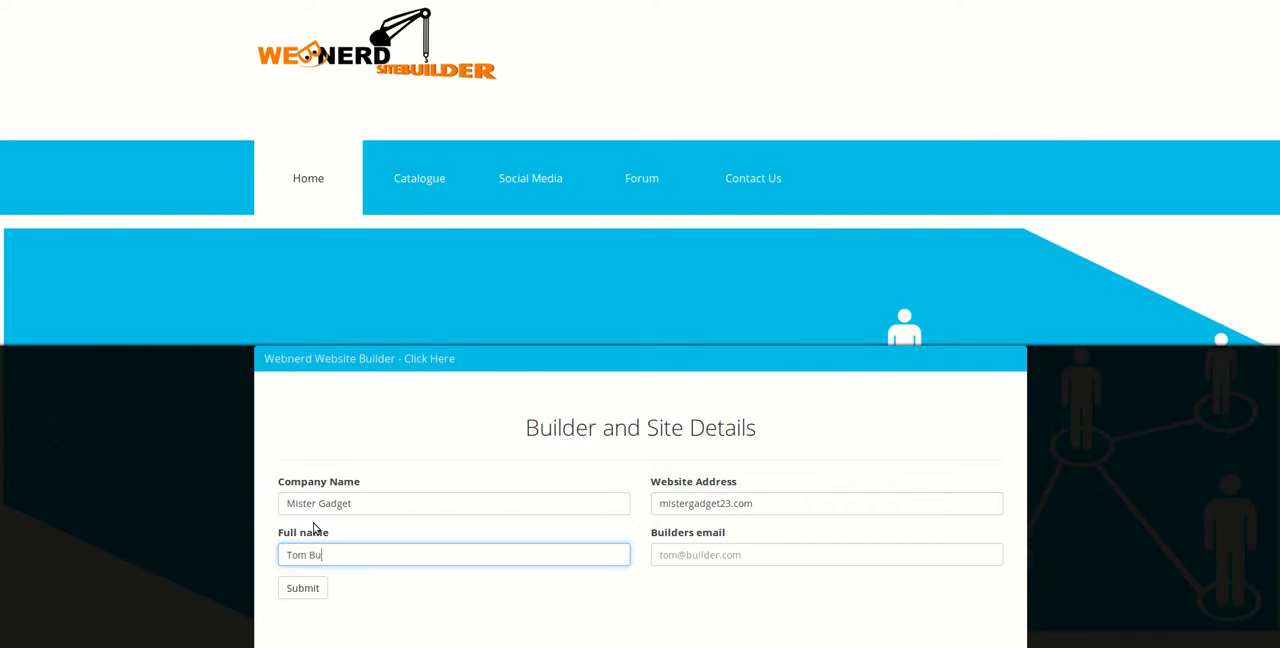
{"action": "type", "text": "ilder"}
{"action": "key", "text": "Tab"}
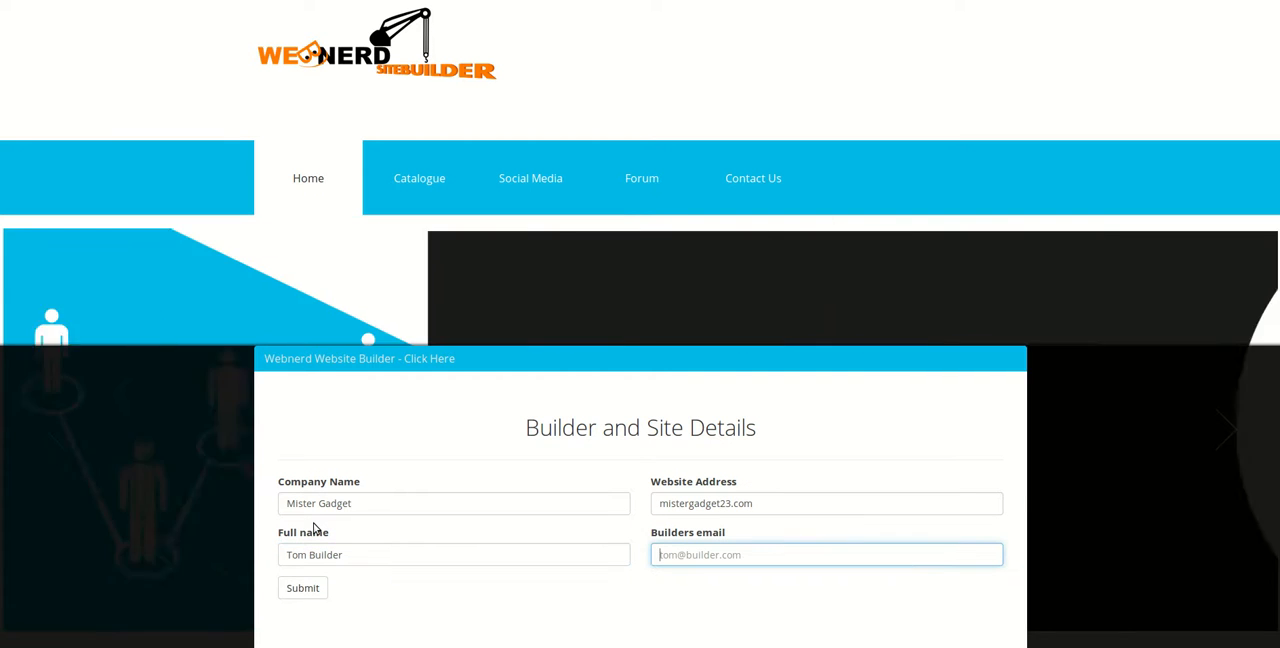
{"action": "type", "text": "tom"}
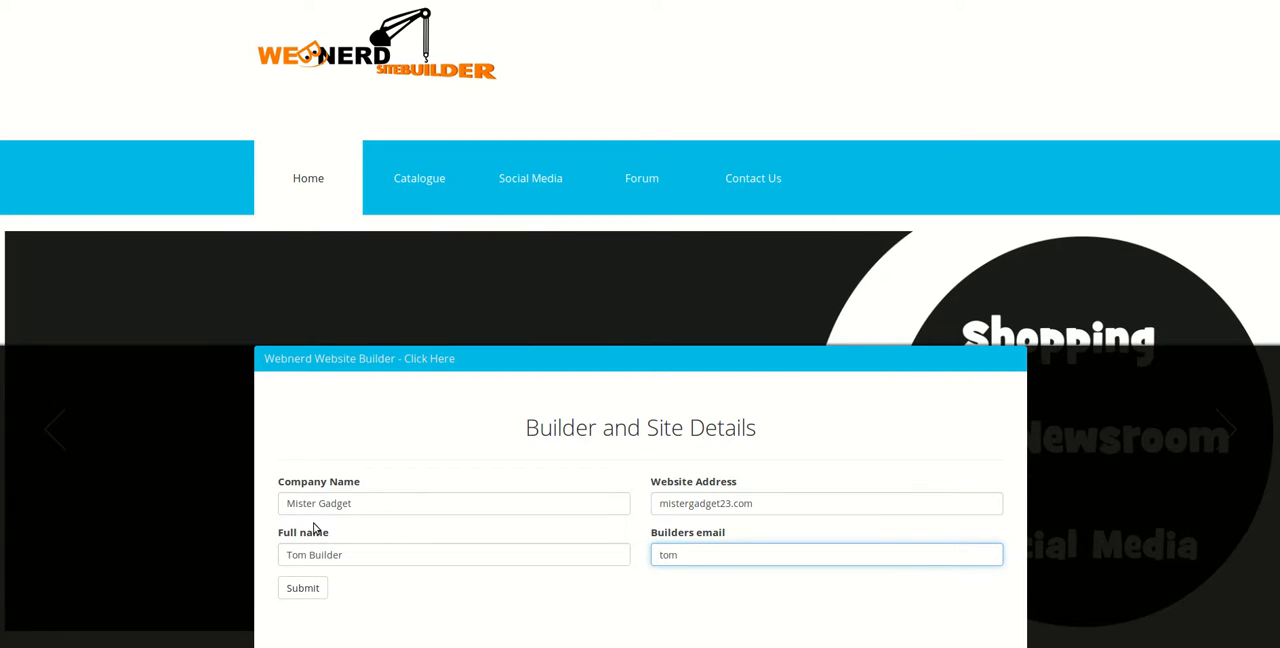
{"action": "type", "text": "gadgets"}
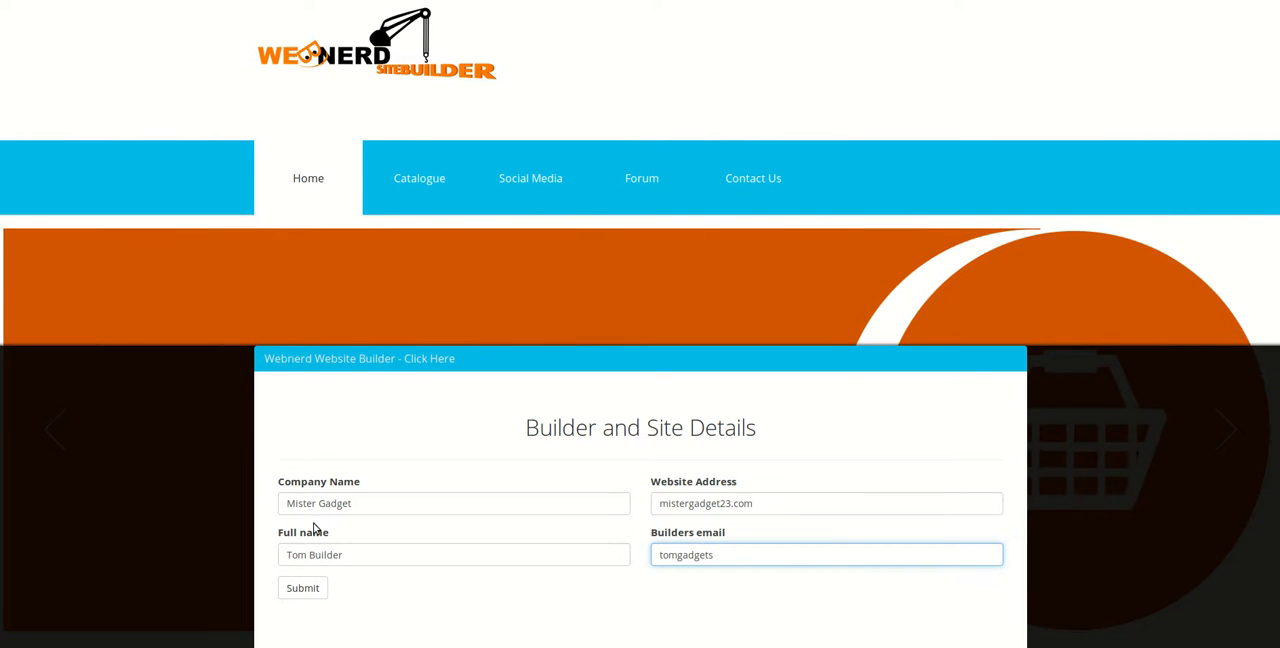
{"action": "type", "text": ".comail.com"}
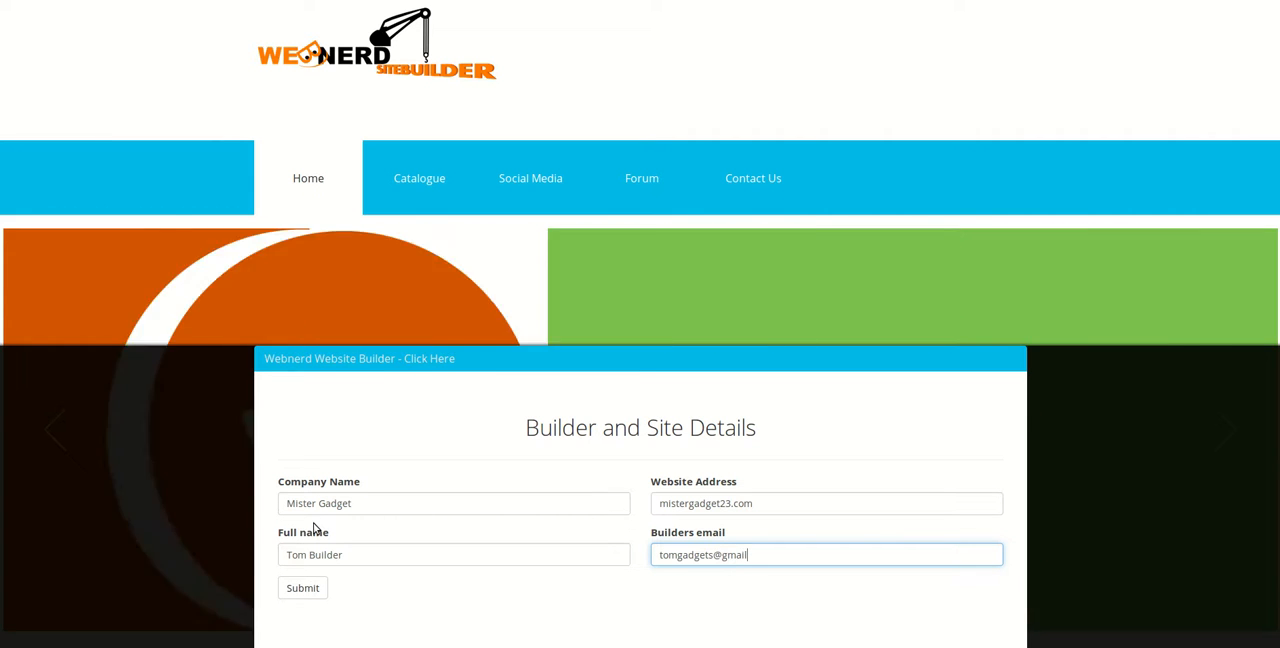
{"action": "left_click", "coordinate": [290, 595]}
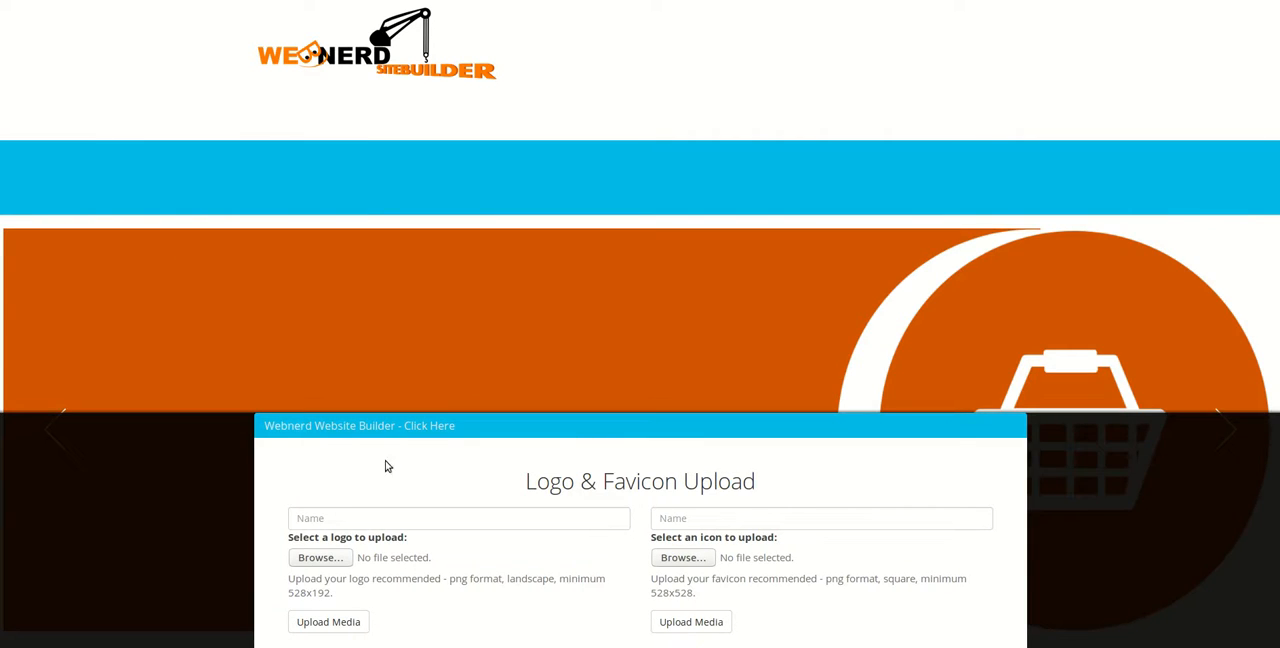
- Upload logo.png from the Logo folder as the site logo with the name "digital Gadget Shop"
{"action": "left_click", "coordinate": [351, 517]}
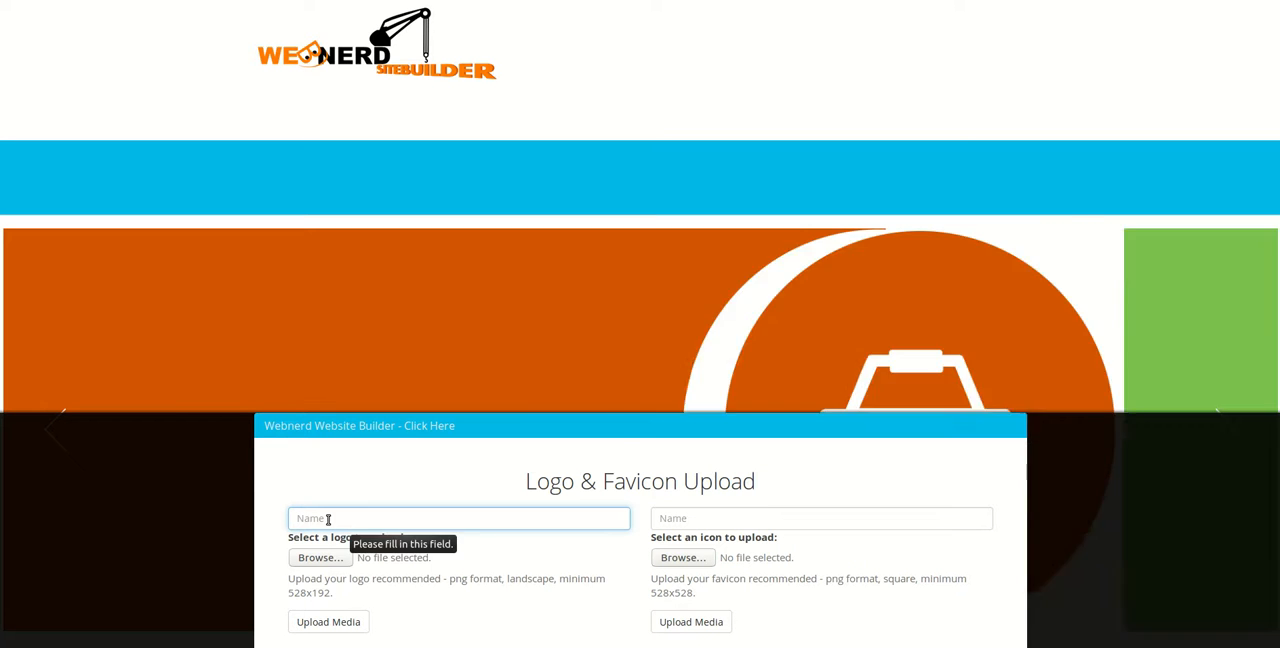
{"action": "left_click", "coordinate": [323, 521]}
{"action": "left_click", "coordinate": [340, 552]}
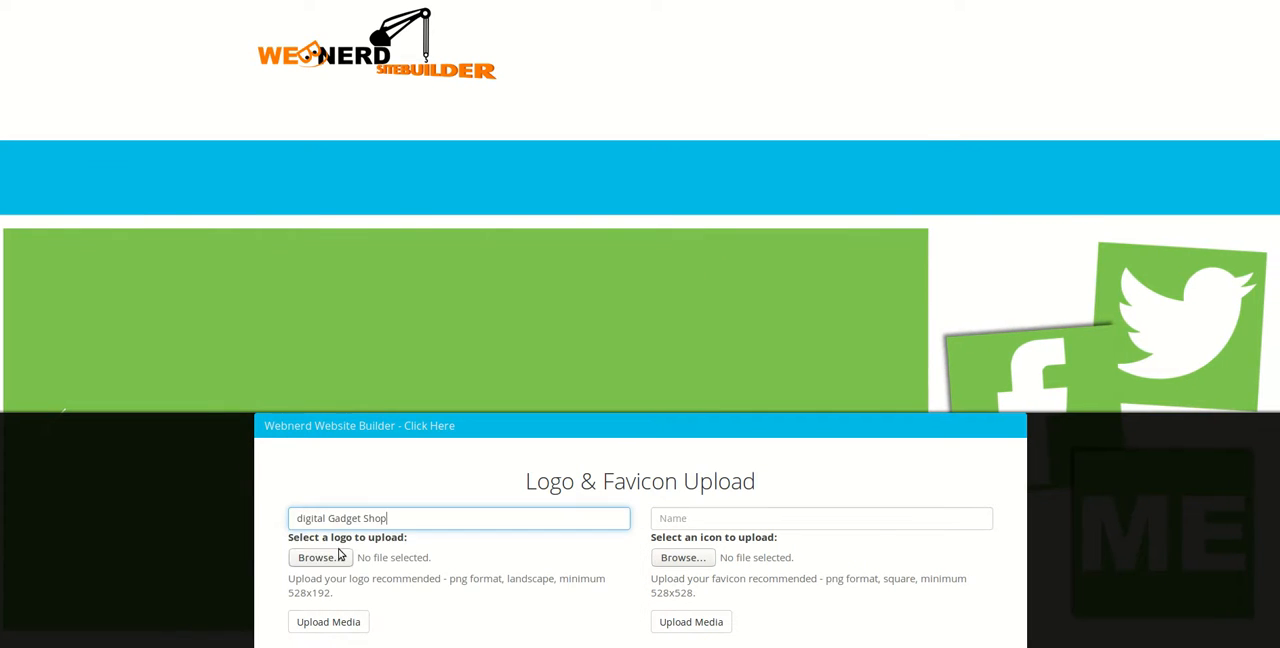
{"action": "left_click", "coordinate": [319, 557]}
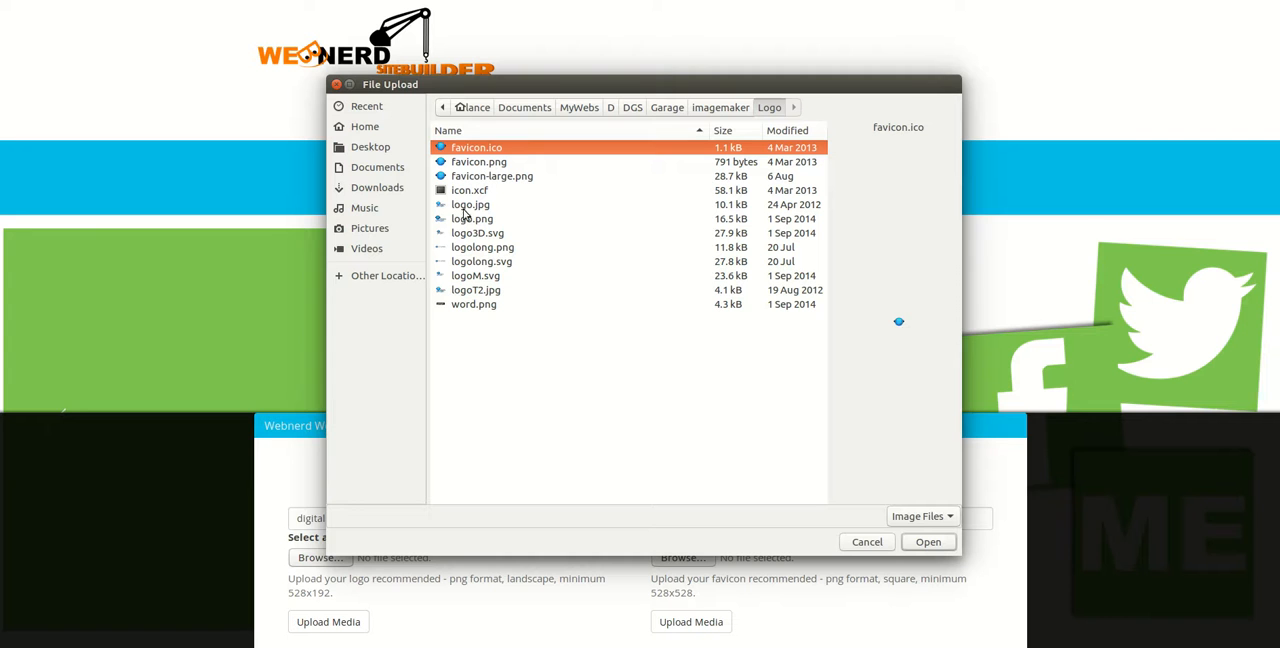
{"action": "double_click", "coordinate": [467, 218]}
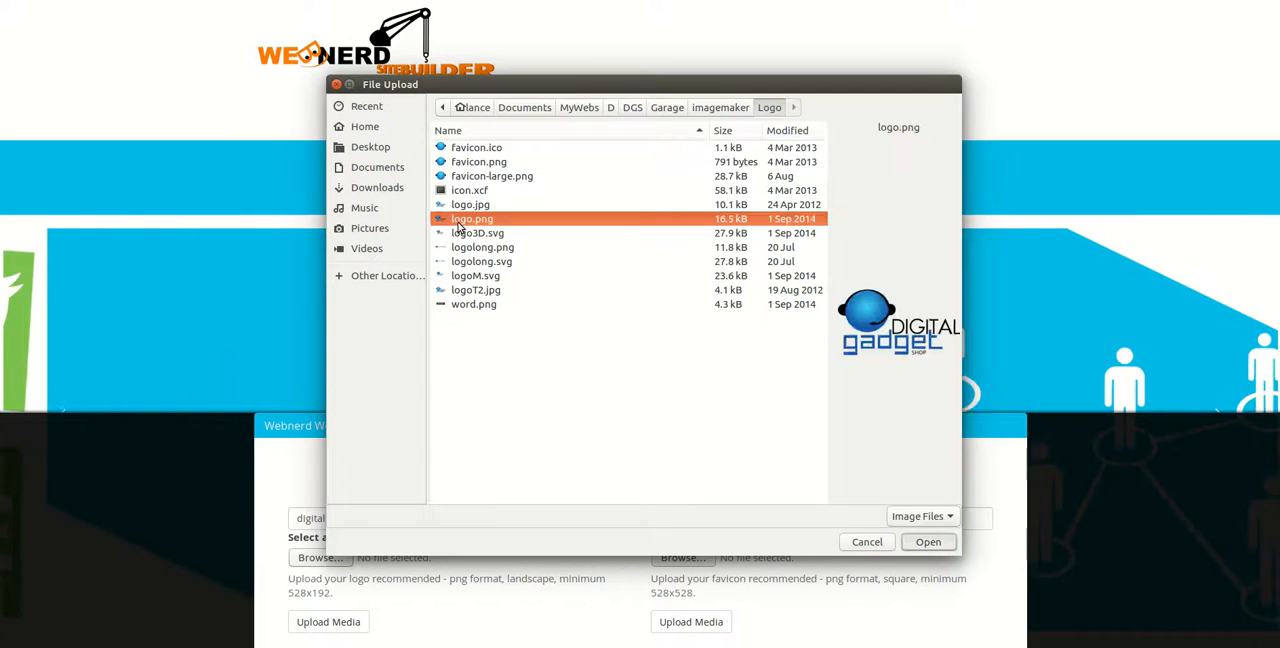
{"action": "left_click", "coordinate": [677, 558]}
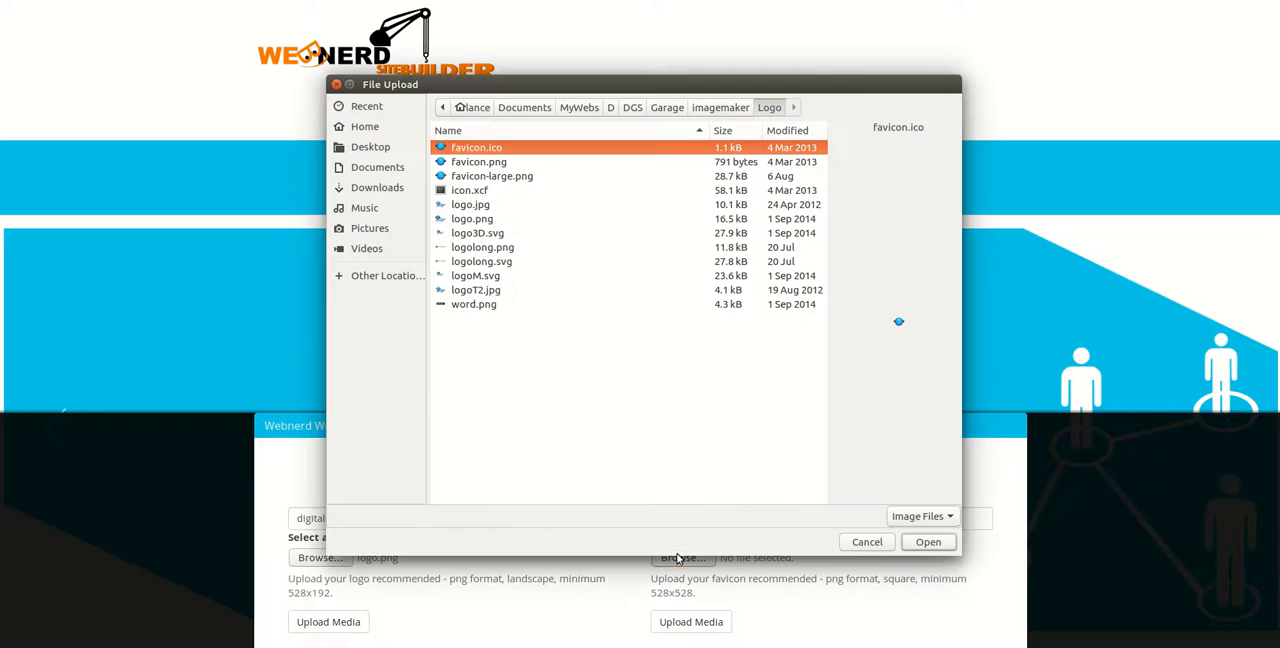
{"action": "left_click", "coordinate": [867, 541]}
{"action": "left_click", "coordinate": [343, 622]}
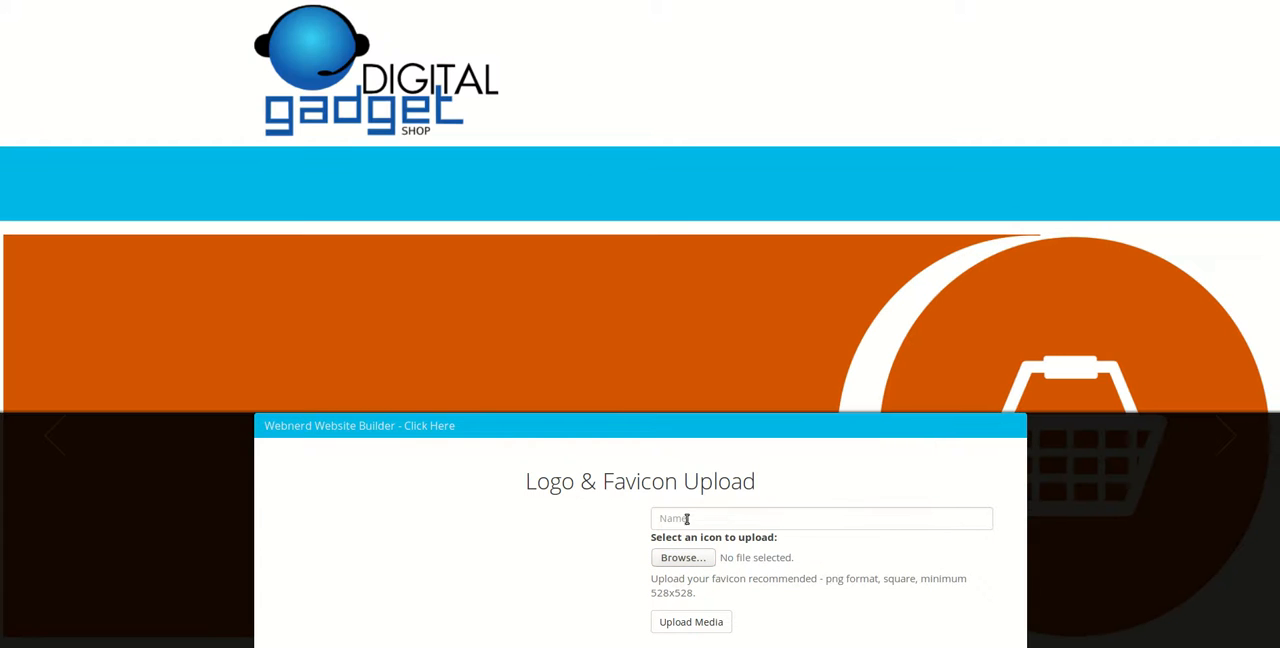
- Upload favicon-large.png from the Logo folder as the site icon with the name "Digitalgadgetshop"
{"action": "left_click", "coordinate": [687, 518]}
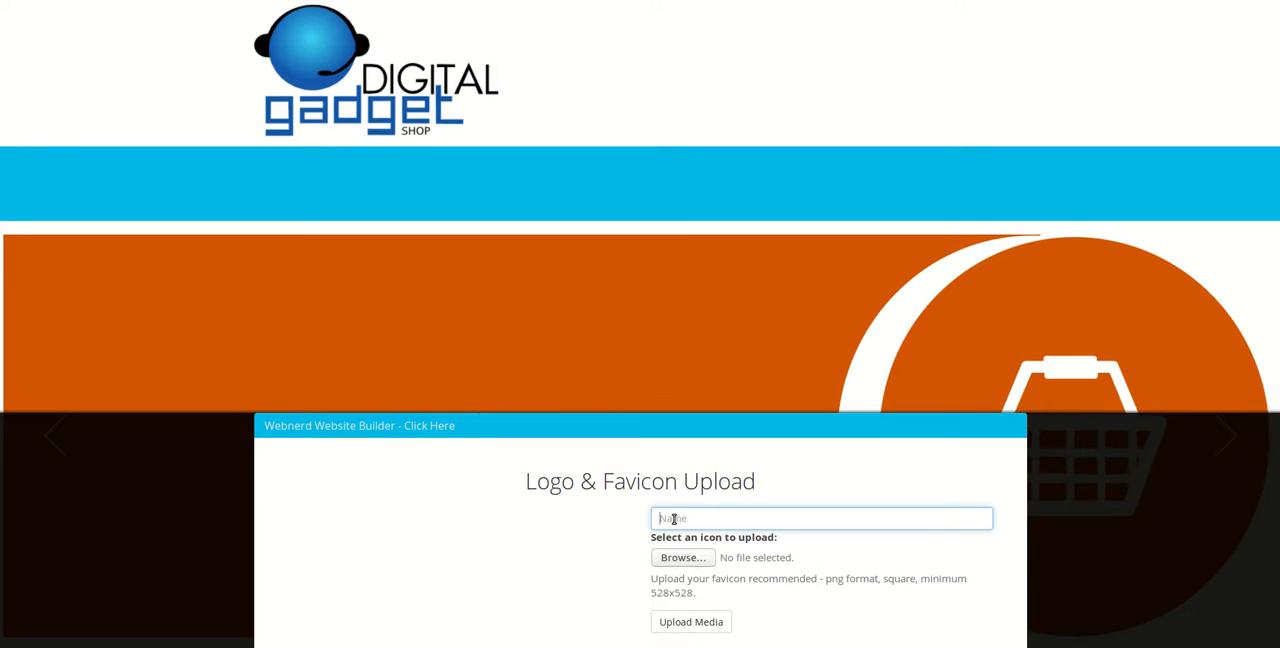
{"action": "left_click", "coordinate": [682, 559]}
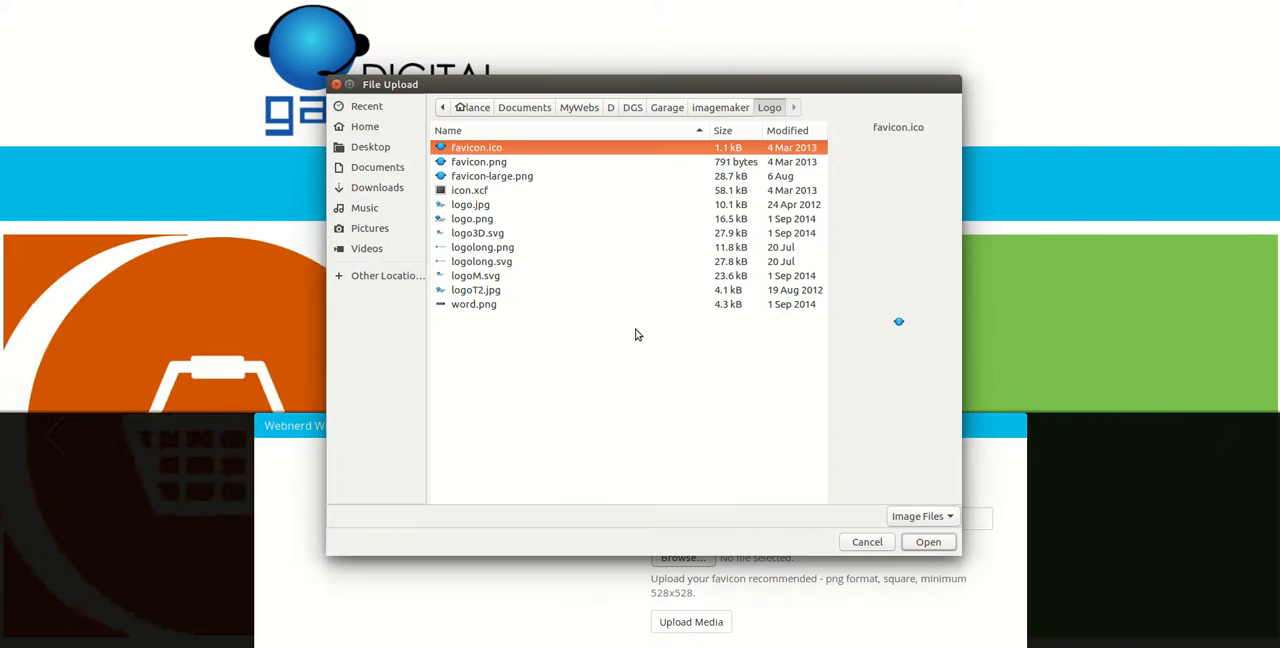
{"action": "double_click", "coordinate": [466, 177]}
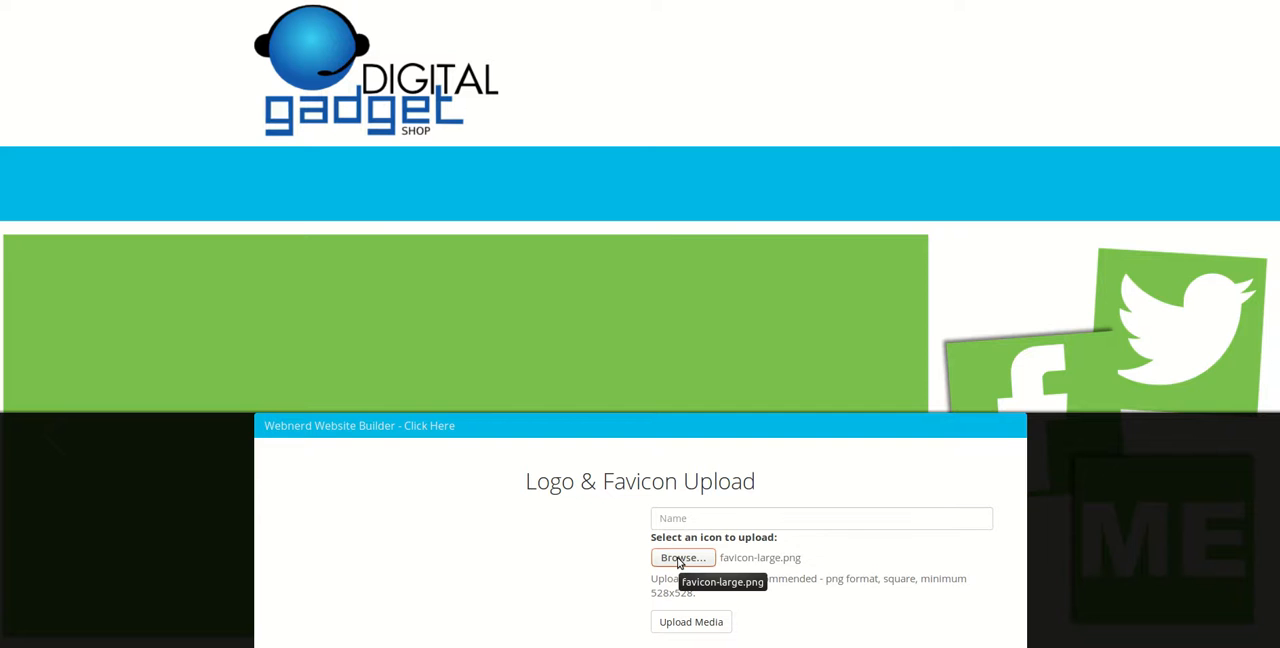
{"action": "left_click", "coordinate": [672, 517]}
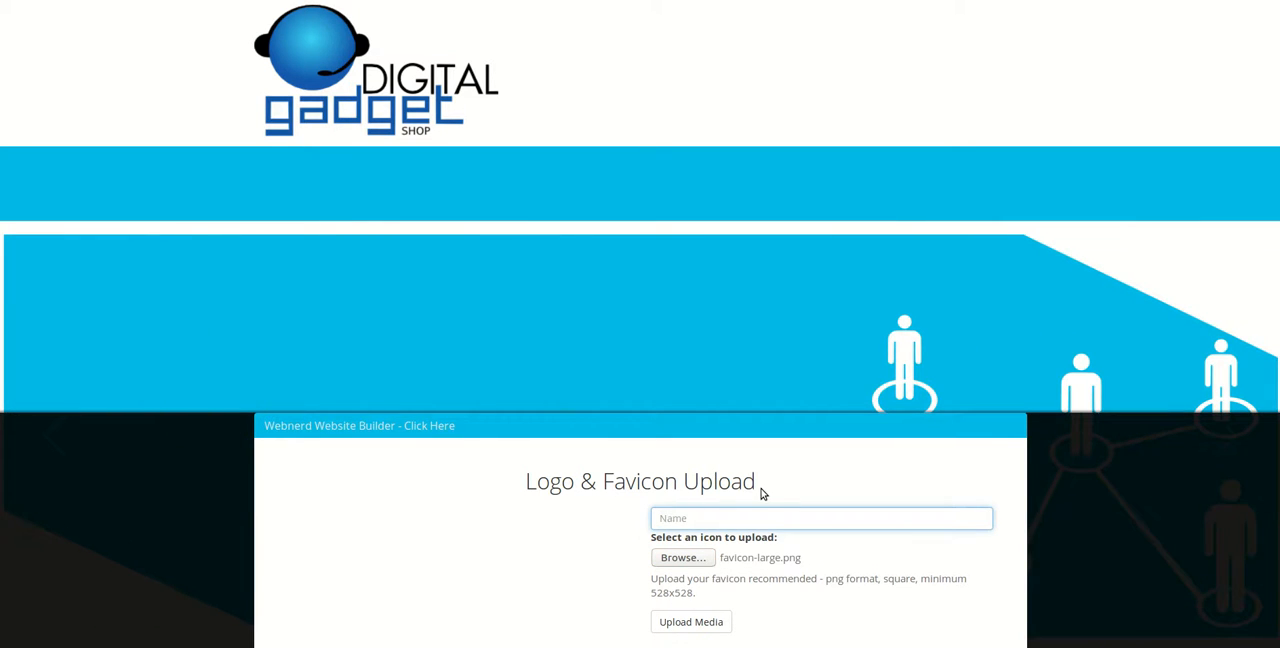
{"action": "type", "text": "Dig"}
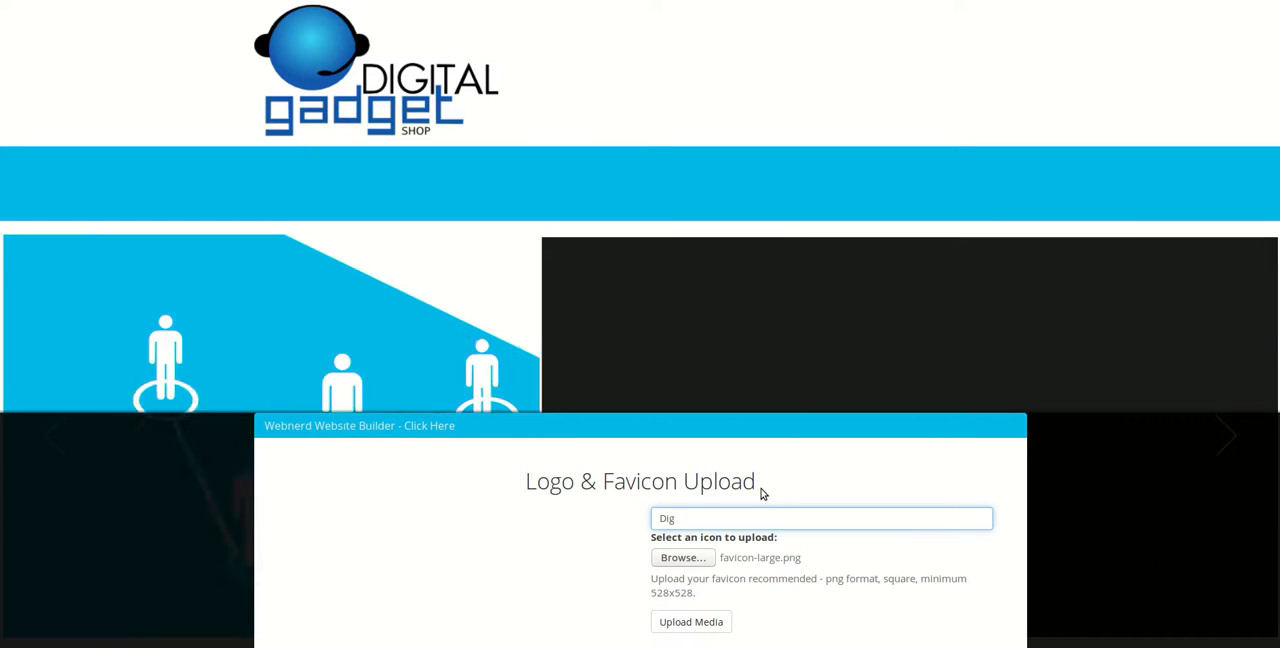
{"action": "type", "text": "italg"}
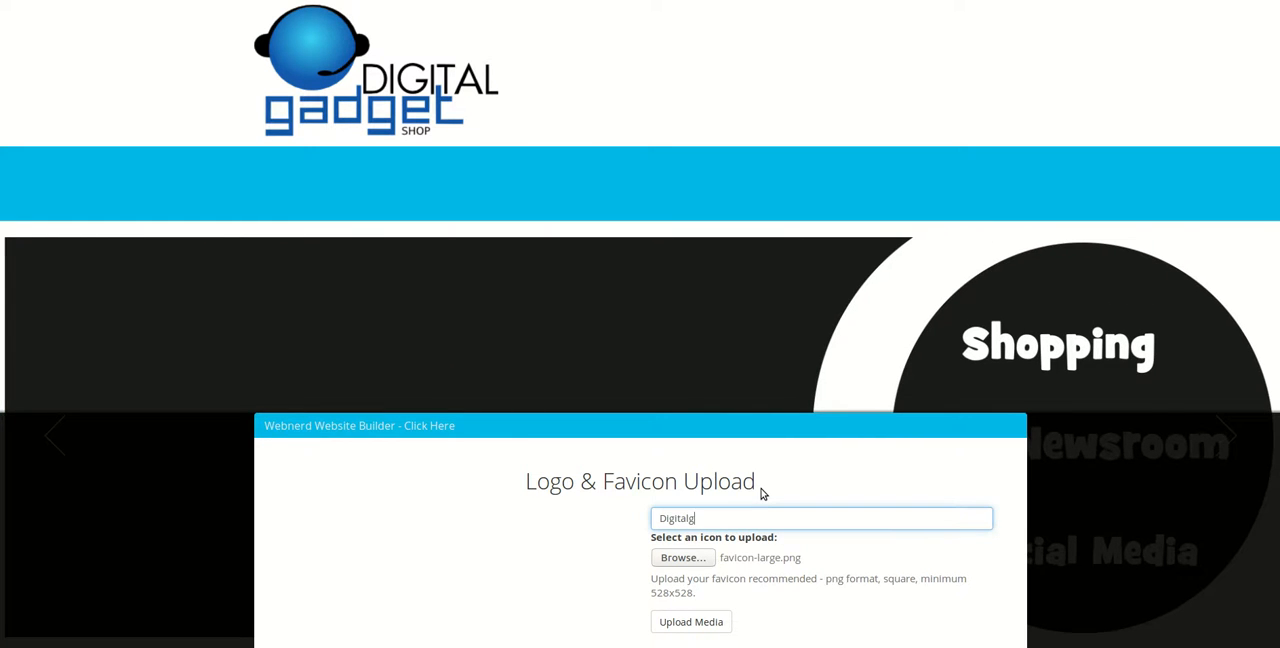
{"action": "type", "text": "adgetshop"}
{"action": "left_click", "coordinate": [678, 559]}
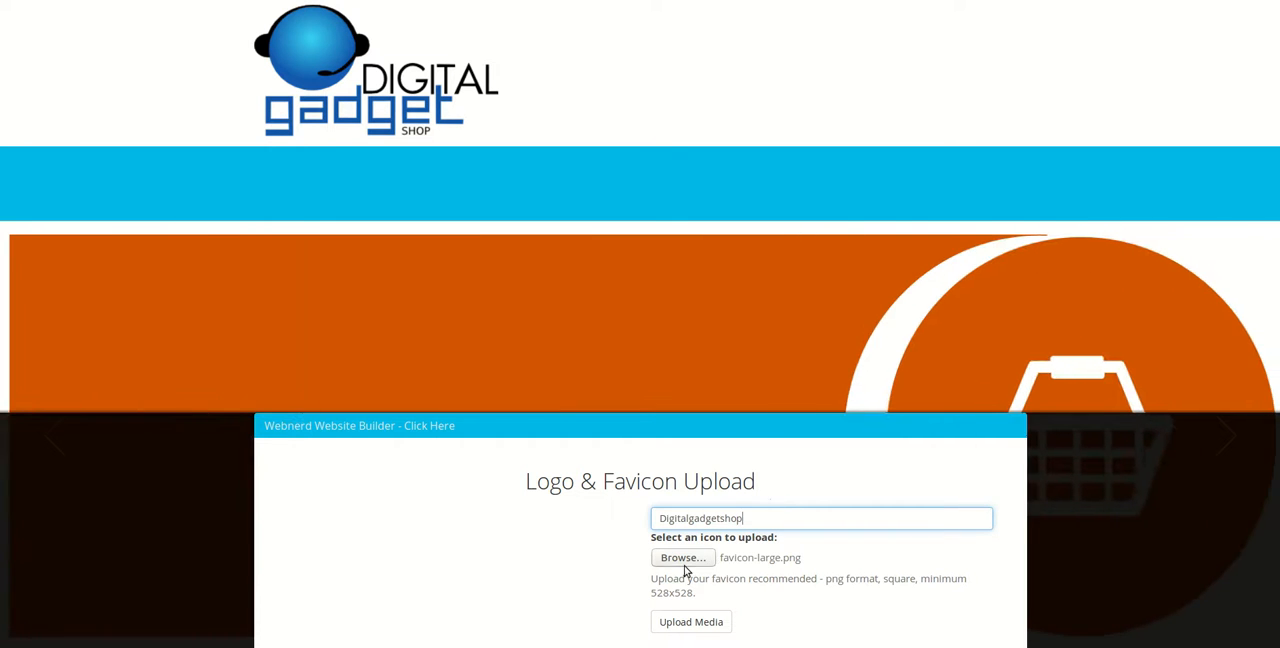
{"action": "double_click", "coordinate": [471, 177]}
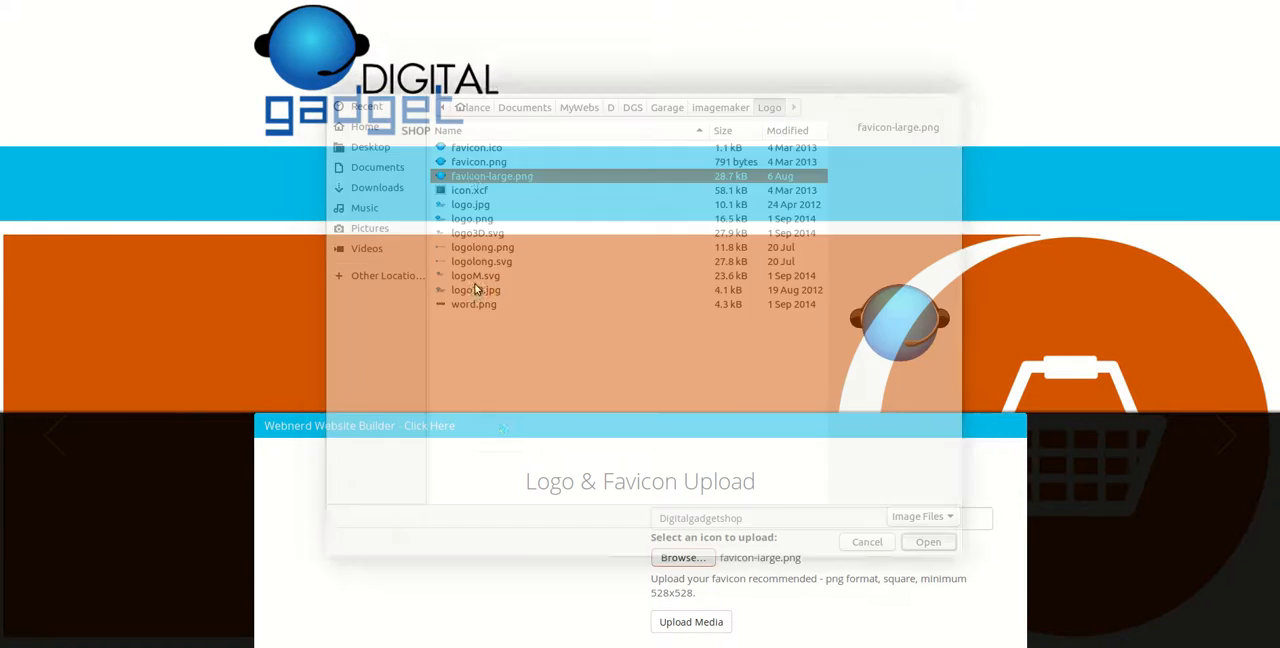
{"action": "left_click", "coordinate": [694, 621]}
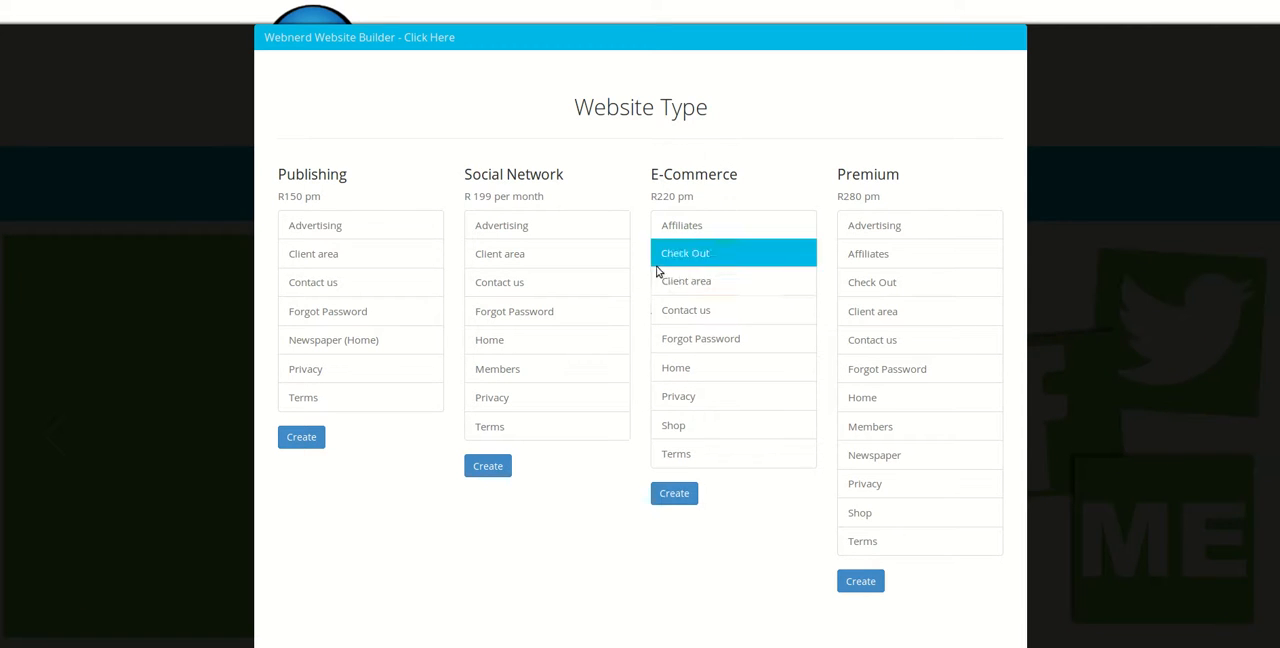
- Create the site with the E-Commerce website type and view its new home page
{"action": "left_click", "coordinate": [676, 493]}
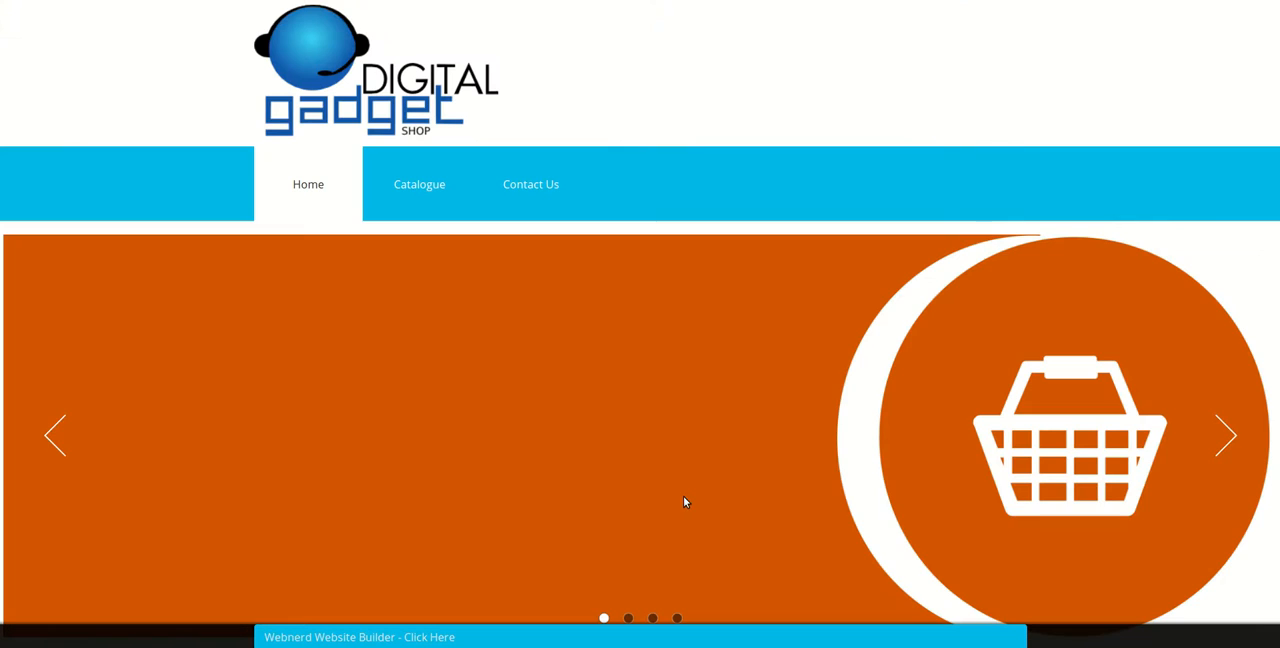
{"action": "scroll", "coordinate": [477, 445], "scroll_direction": "down", "scroll_amount": 1}
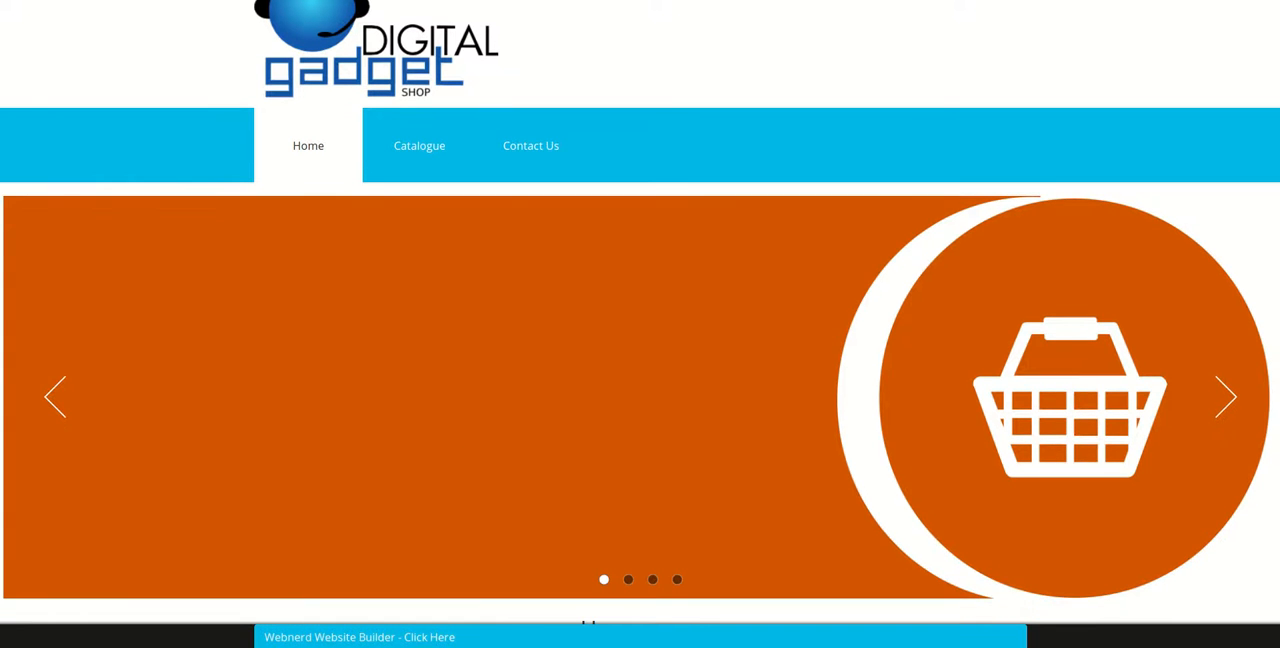
- Apply the Comic website theme and look over the Catalogue page in the new style
{"action": "left_click", "coordinate": [337, 638]}
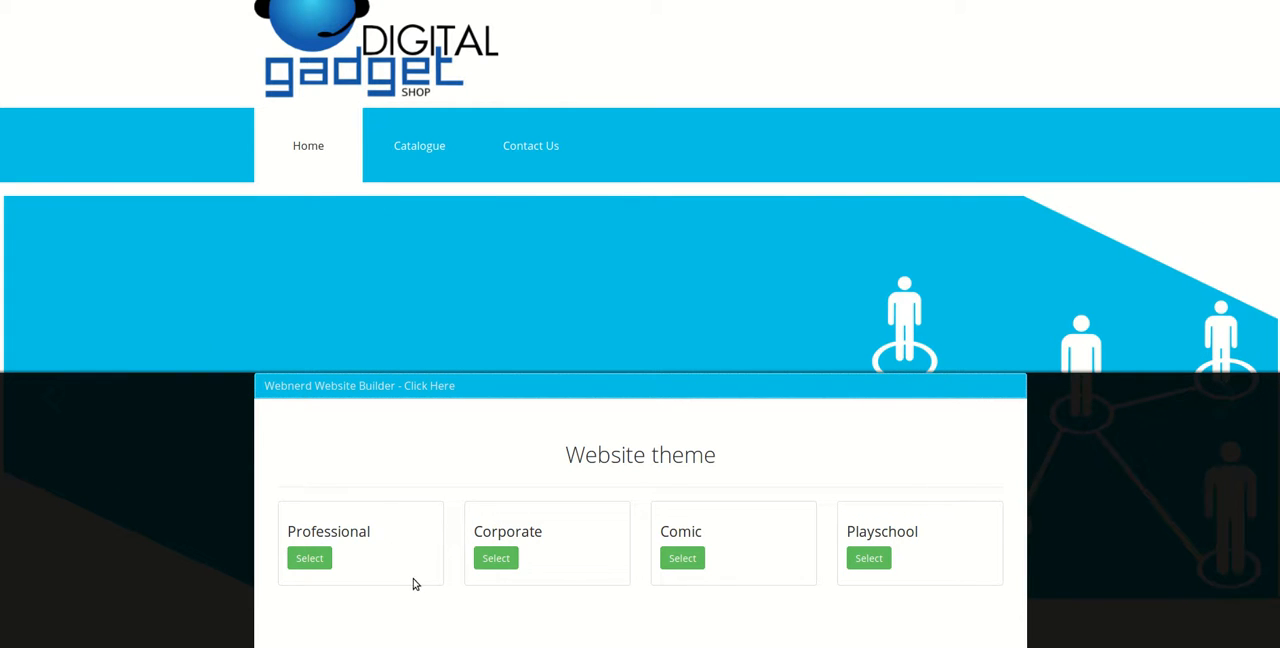
{"action": "left_click", "coordinate": [682, 560]}
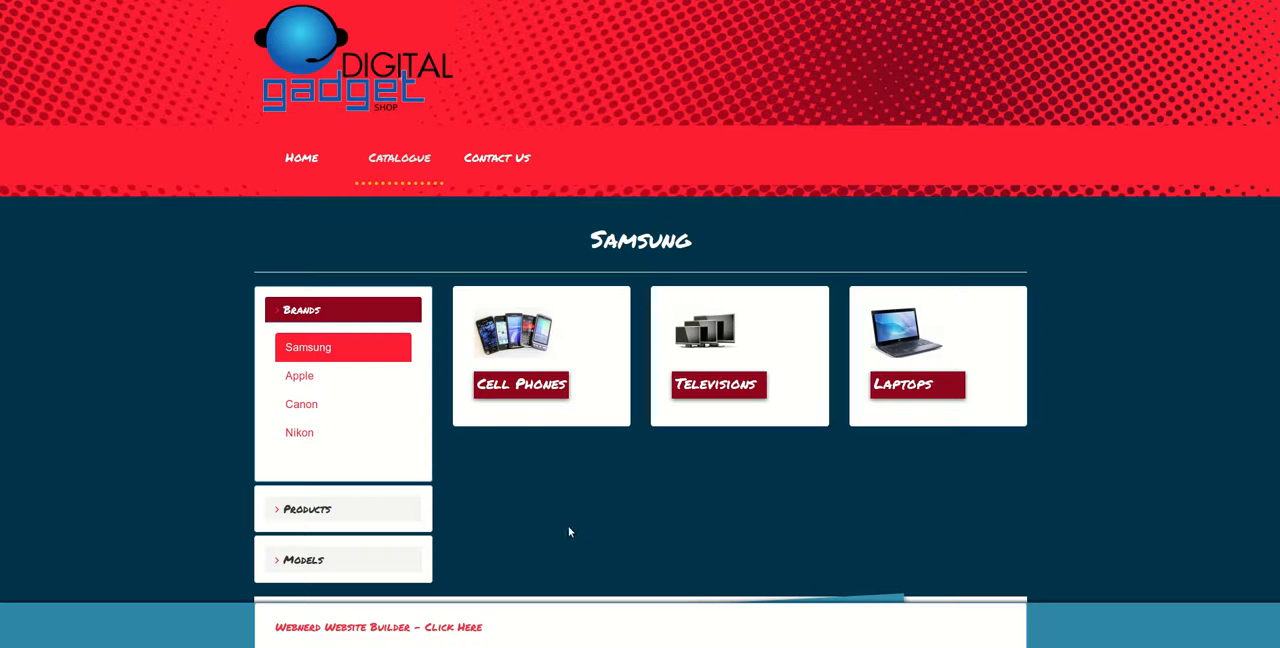
{"action": "scroll", "coordinate": [673, 434], "scroll_direction": "down", "scroll_amount": 4}
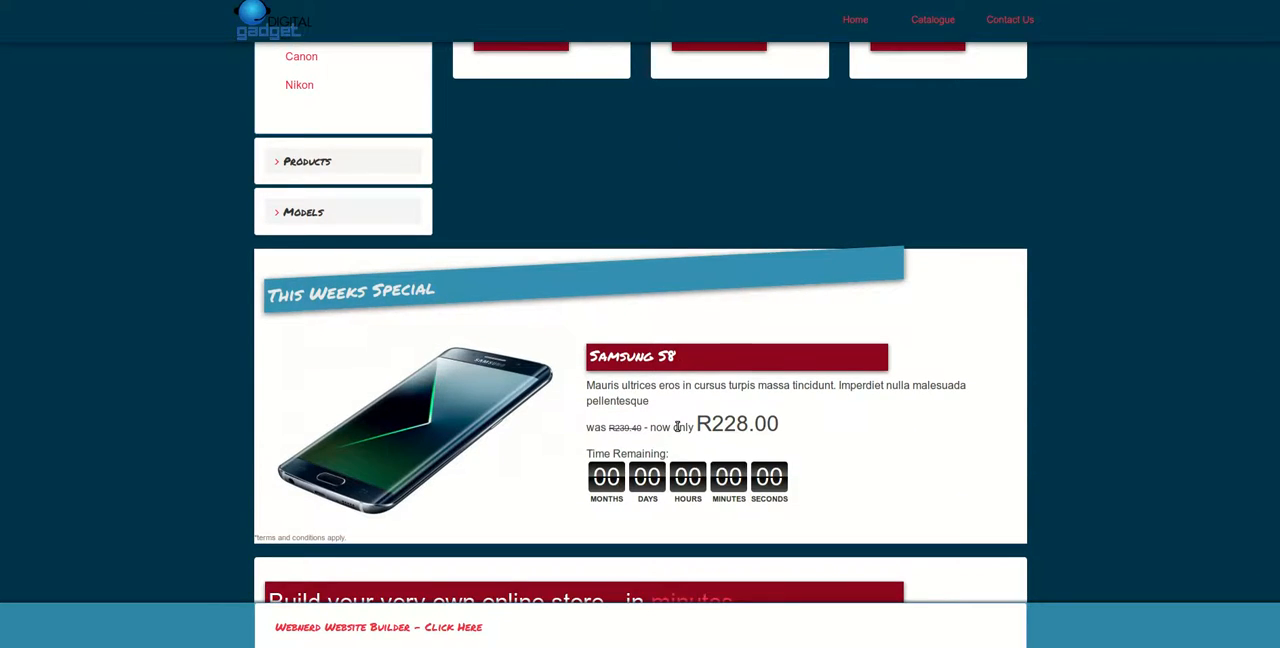
{"action": "scroll", "coordinate": [677, 430], "scroll_direction": "down", "scroll_amount": 3}
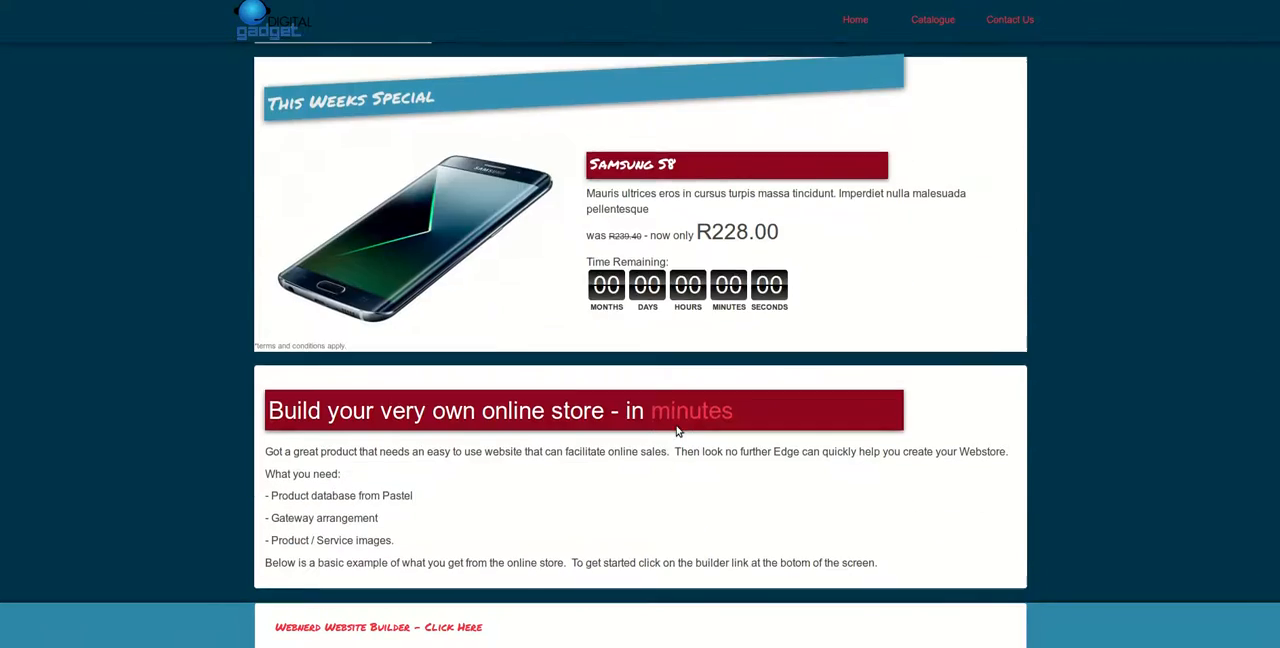
- Open the Comic theme's colour palette for editing and review its text, background, page link and widget colour settings
{"action": "left_click", "coordinate": [357, 634]}
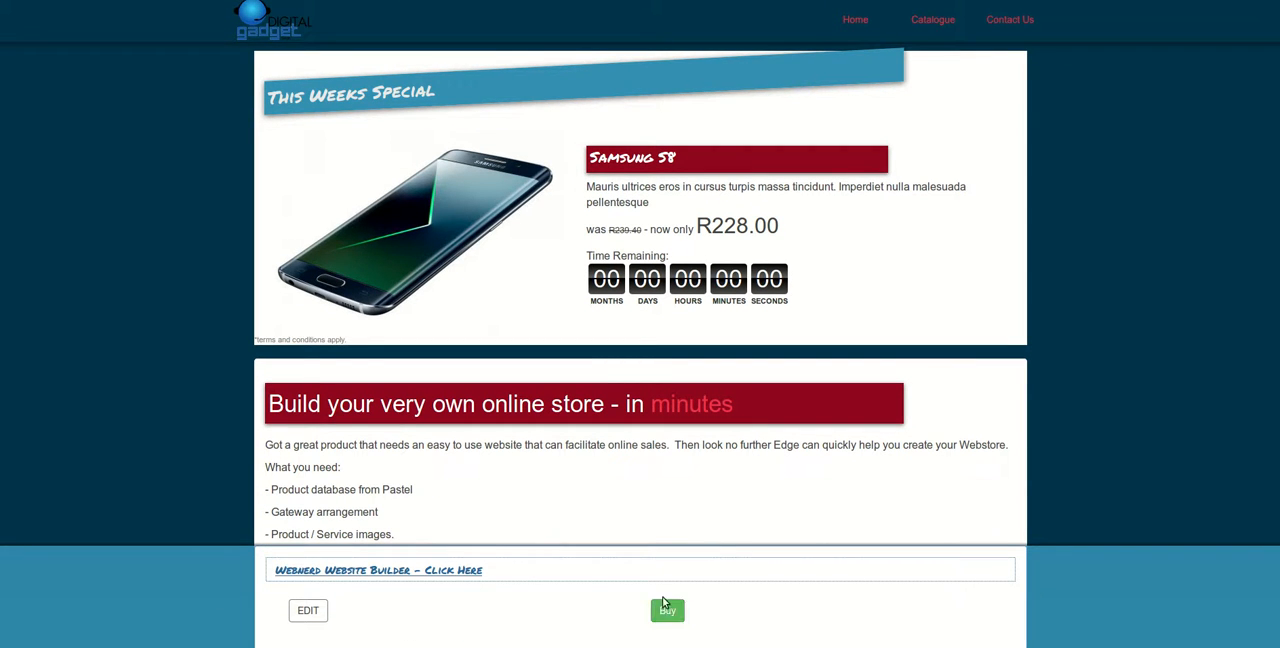
{"action": "left_click", "coordinate": [315, 609]}
{"action": "left_click", "coordinate": [326, 628]}
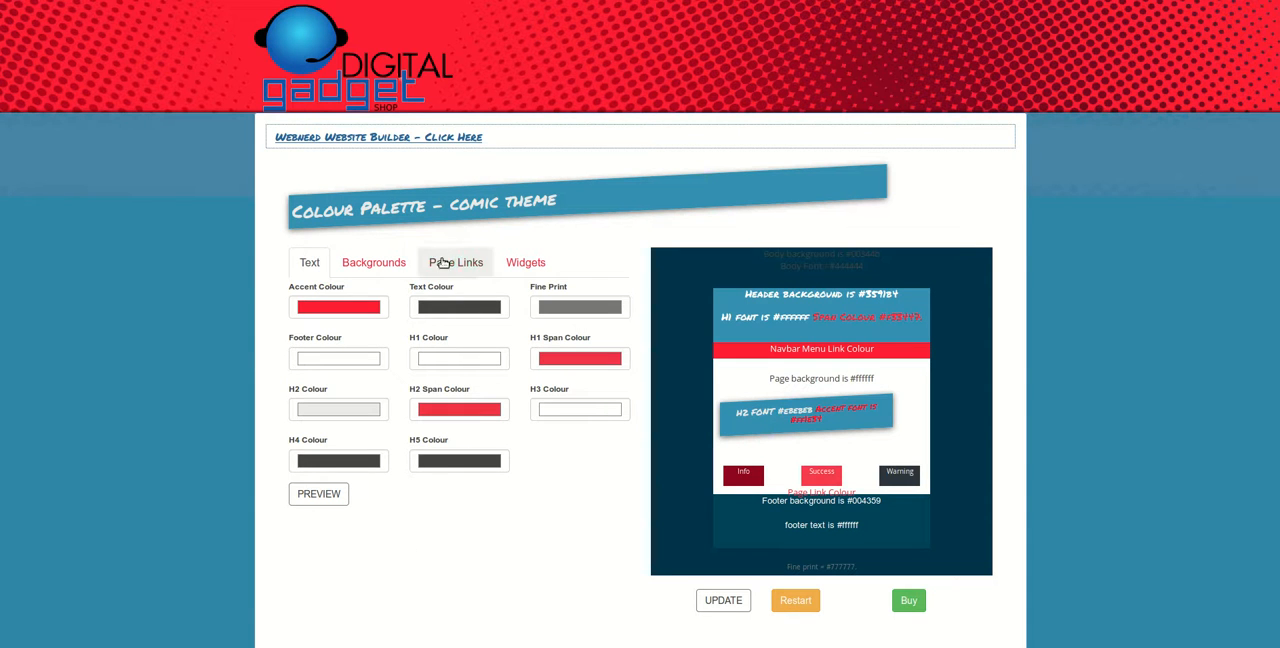
{"action": "left_click", "coordinate": [359, 271]}
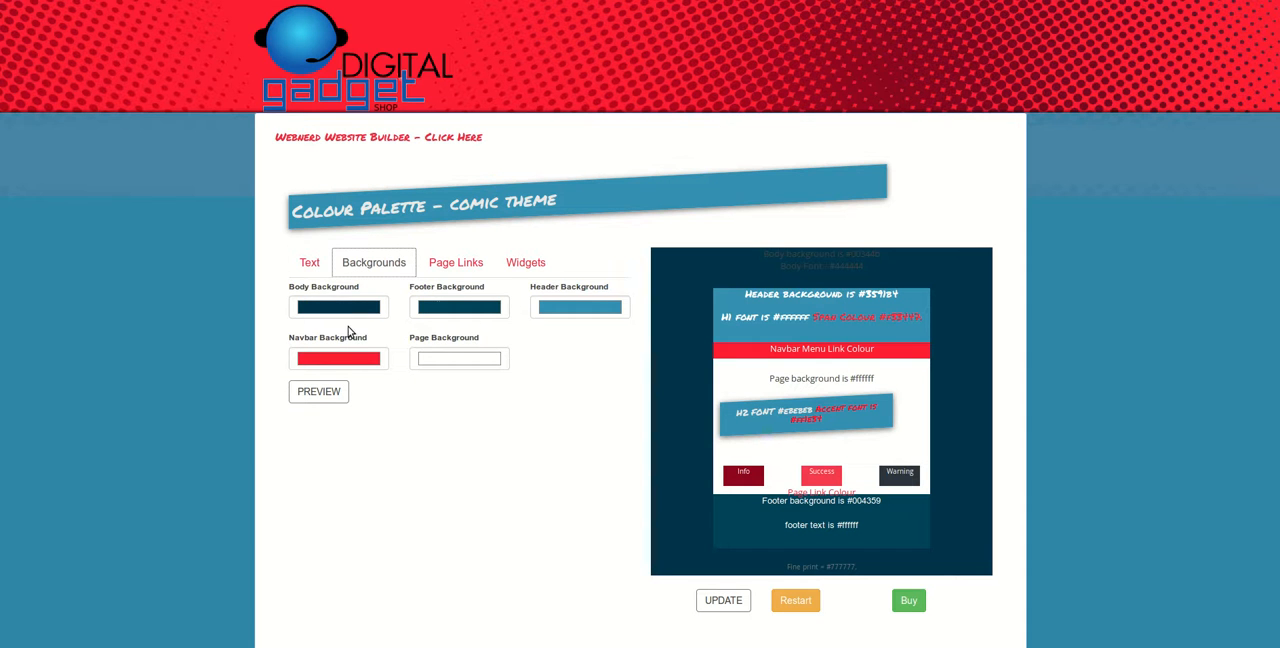
{"action": "left_click", "coordinate": [461, 268]}
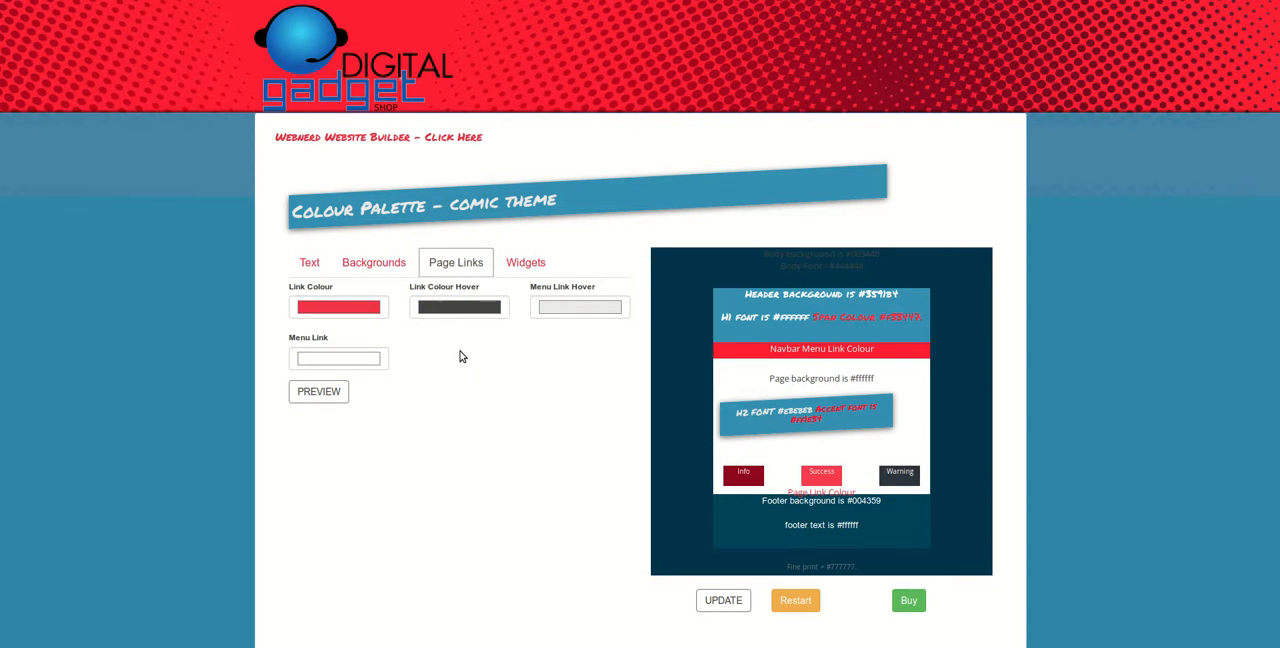
{"action": "left_click", "coordinate": [525, 266]}
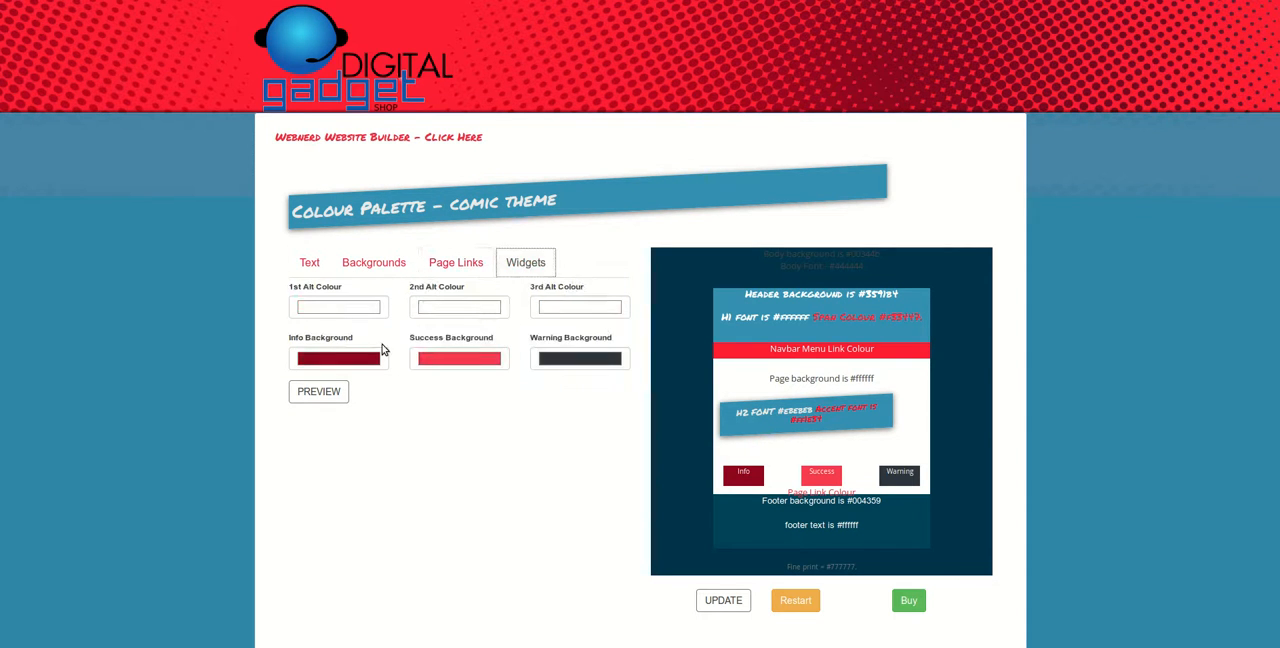
{"action": "left_click", "coordinate": [309, 264]}
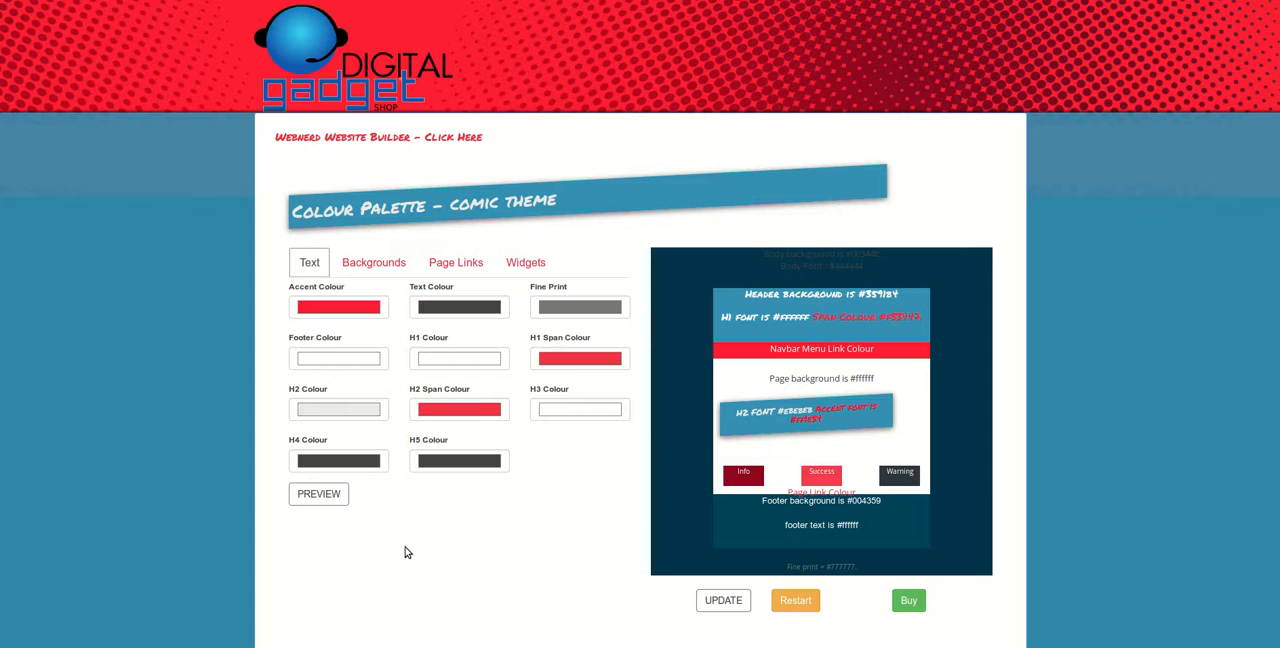
- Buy the designed website from the builder, adding it to the Webnerd shopping cart
{"action": "left_click", "coordinate": [908, 600]}
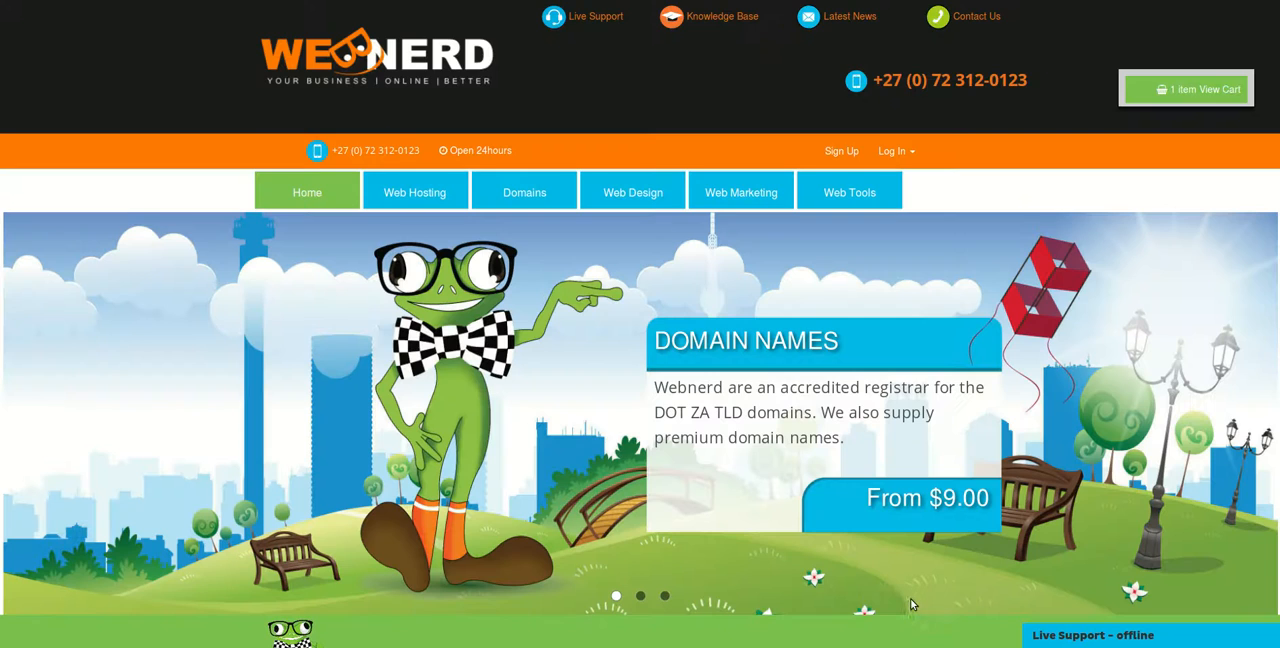